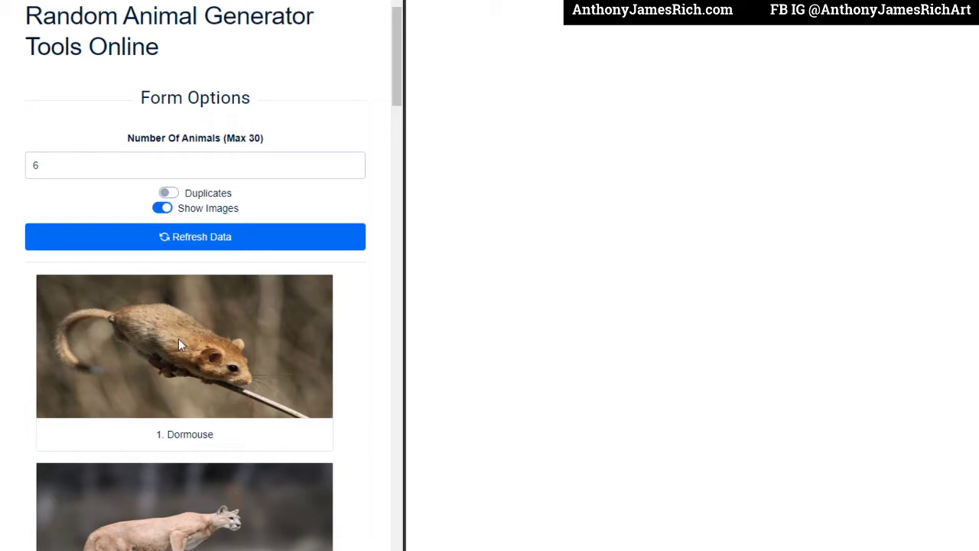
# Step: Set Number Of Animals to 2 and regenerate, getting a Kakapo plus one other animal
pyautogui.moveTo(47, 163); pyautogui.dragTo(26, 162)
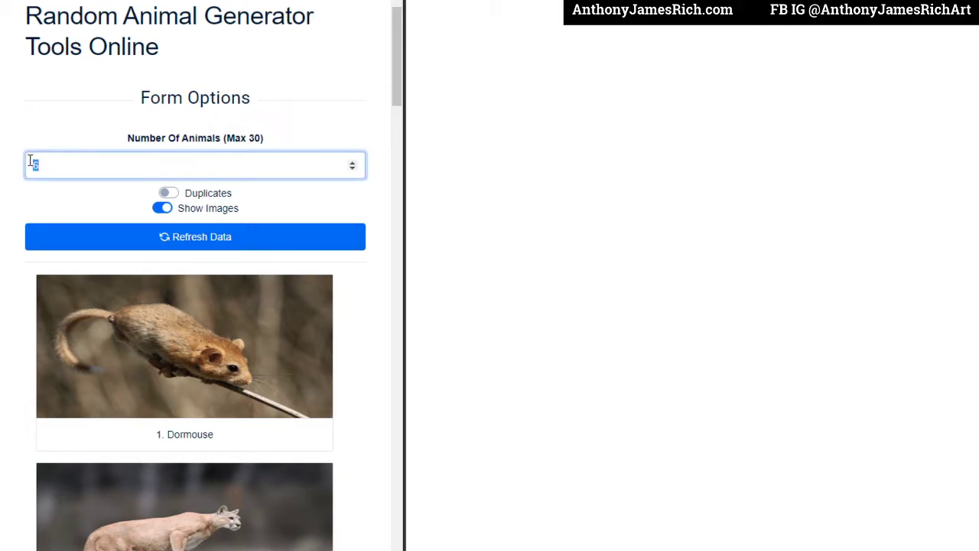
pyautogui.write('2')
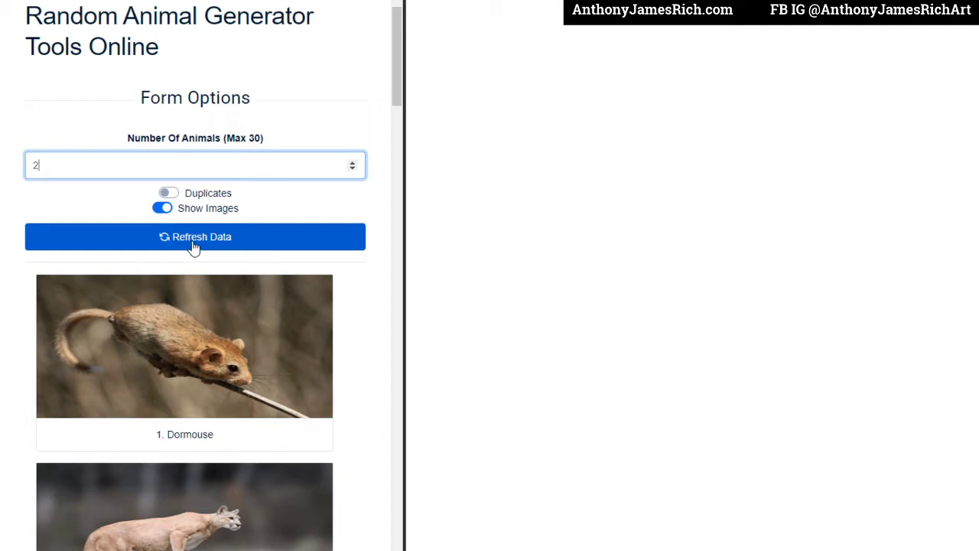
pyautogui.click(193, 245)
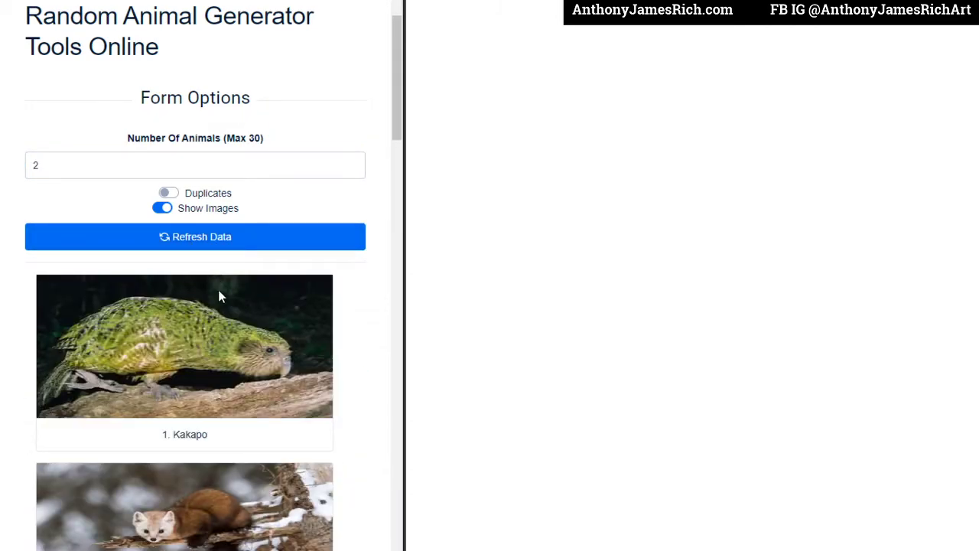
pyautogui.scroll(-2, 244, 317)
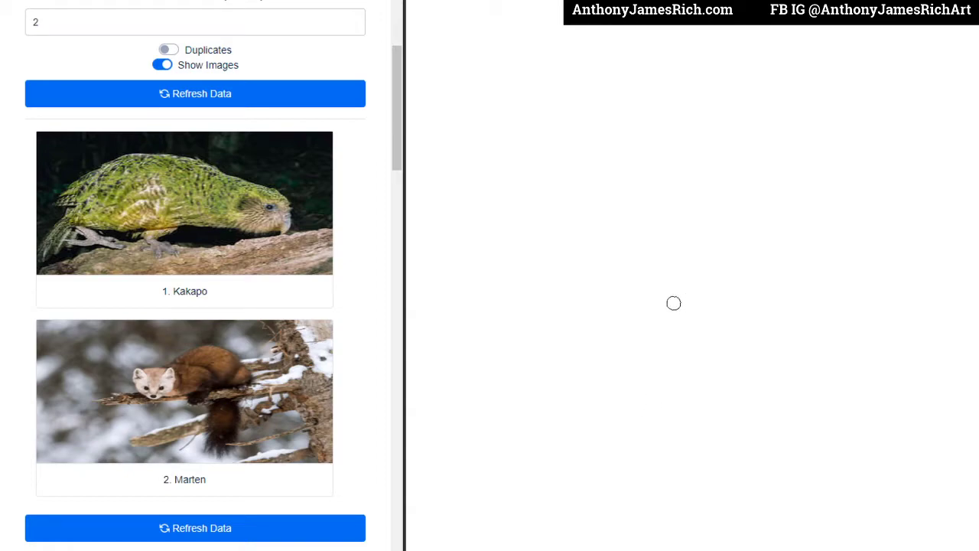
# Step: Paint the black body, front leg with paw, belly and raised head in black
pyautogui.moveTo(616, 178)
pyautogui.mouseDown()
pyautogui.moveTo(658, 252)
pyautogui.moveTo(618, 206)
pyautogui.moveTo(608, 224)
pyautogui.moveTo(588, 202)
pyautogui.moveTo(618, 277)
pyautogui.moveTo(670, 337)
pyautogui.moveTo(649, 291)
pyautogui.moveTo(694, 305)
pyautogui.moveTo(711, 284)
pyautogui.moveTo(645, 234)
pyautogui.moveTo(772, 290)
pyautogui.moveTo(687, 334)
pyautogui.moveTo(793, 317)
pyautogui.moveTo(719, 345)
pyautogui.moveTo(824, 349)
pyautogui.moveTo(791, 324)
pyautogui.moveTo(857, 391)
pyautogui.moveTo(767, 470)
pyautogui.moveTo(716, 483)
pyautogui.moveTo(776, 421)
pyautogui.moveTo(666, 483)
pyautogui.moveTo(831, 465)
pyautogui.moveTo(868, 405)
pyautogui.moveTo(835, 344)
pyautogui.moveTo(813, 361)
pyautogui.mouseUp()
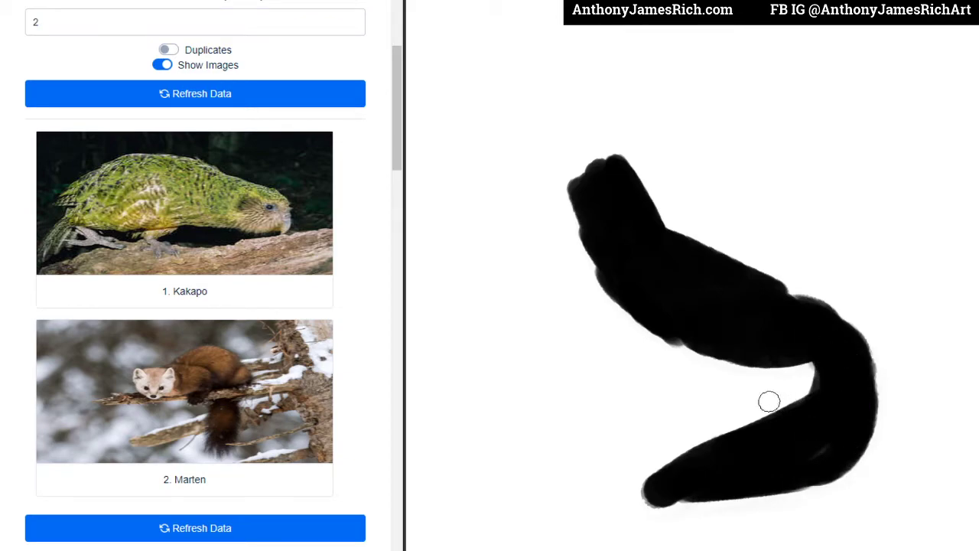
pyautogui.moveTo(800, 306)
pyautogui.mouseDown()
pyautogui.moveTo(742, 267)
pyautogui.moveTo(706, 260)
pyautogui.mouseUp()
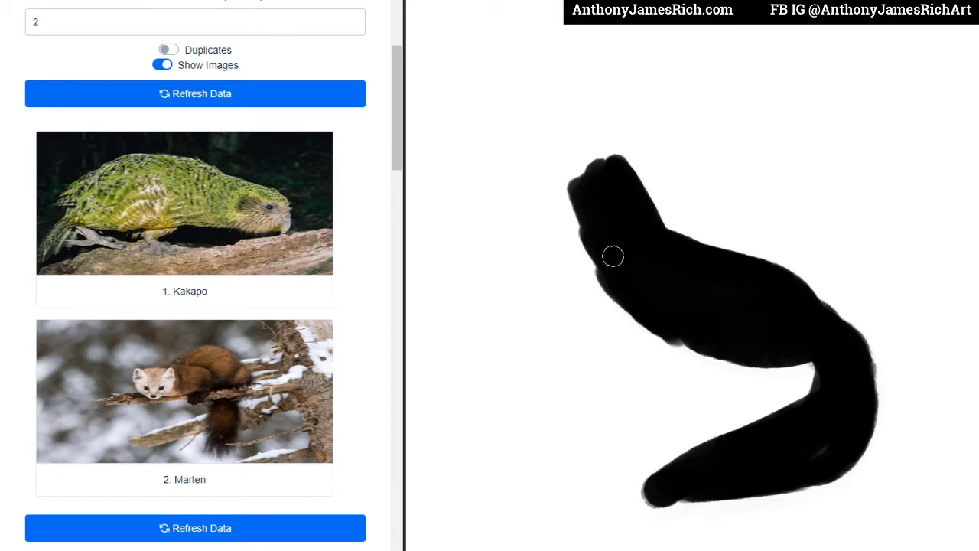
pyautogui.moveTo(612, 256)
pyautogui.mouseDown()
pyautogui.moveTo(614, 267)
pyautogui.moveTo(607, 243)
pyautogui.moveTo(636, 397)
pyautogui.moveTo(623, 245)
pyautogui.mouseUp()
pyautogui.moveTo(643, 352)
pyautogui.mouseDown()
pyautogui.moveTo(635, 424)
pyautogui.moveTo(621, 407)
pyautogui.moveTo(647, 406)
pyautogui.mouseUp()
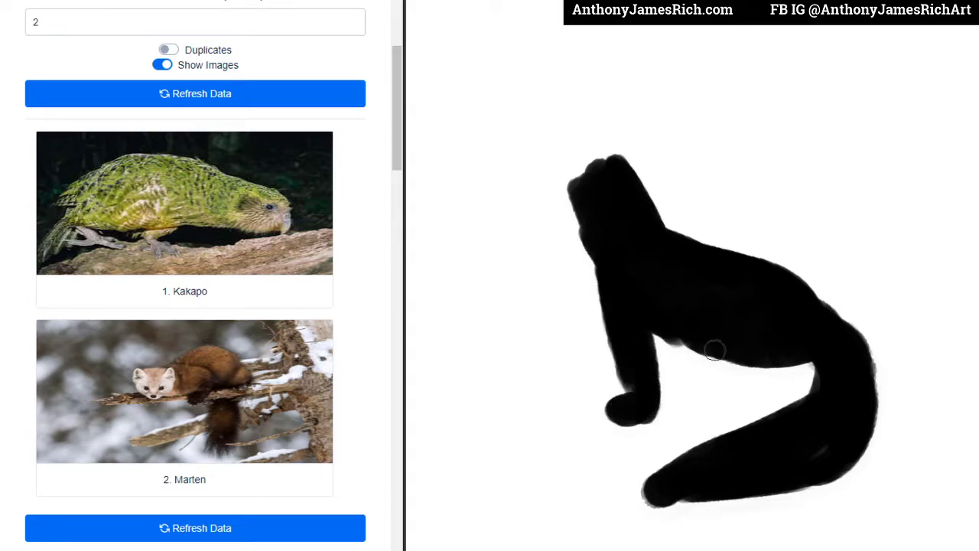
pyautogui.moveTo(666, 319)
pyautogui.mouseDown()
pyautogui.moveTo(670, 339)
pyautogui.moveTo(712, 367)
pyautogui.moveTo(772, 390)
pyautogui.moveTo(811, 365)
pyautogui.moveTo(734, 401)
pyautogui.moveTo(733, 419)
pyautogui.moveTo(722, 385)
pyautogui.mouseUp()
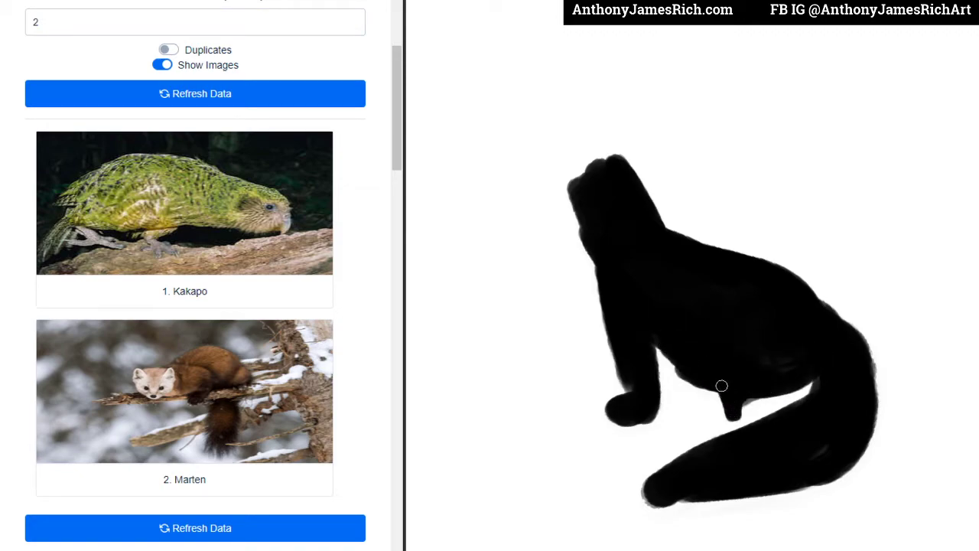
pyautogui.moveTo(612, 153)
pyautogui.mouseDown()
pyautogui.moveTo(580, 158)
pyautogui.moveTo(590, 175)
pyautogui.moveTo(555, 123)
pyautogui.moveTo(566, 171)
pyautogui.moveTo(532, 211)
pyautogui.mouseUp()
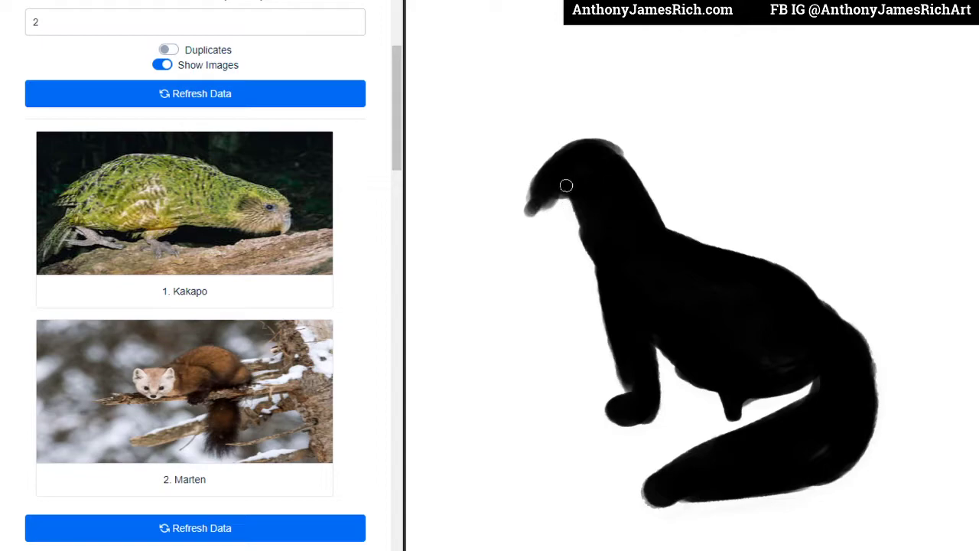
# Step: Shape the snout, jaw and pointed ear, fill the hind-leg gap, and sharpen the head's edge
pyautogui.moveTo(530, 197)
pyautogui.mouseDown()
pyautogui.moveTo(551, 182)
pyautogui.moveTo(602, 278)
pyautogui.moveTo(604, 195)
pyautogui.moveTo(584, 184)
pyautogui.moveTo(607, 148)
pyautogui.moveTo(599, 153)
pyautogui.moveTo(618, 168)
pyautogui.moveTo(635, 240)
pyautogui.mouseUp()
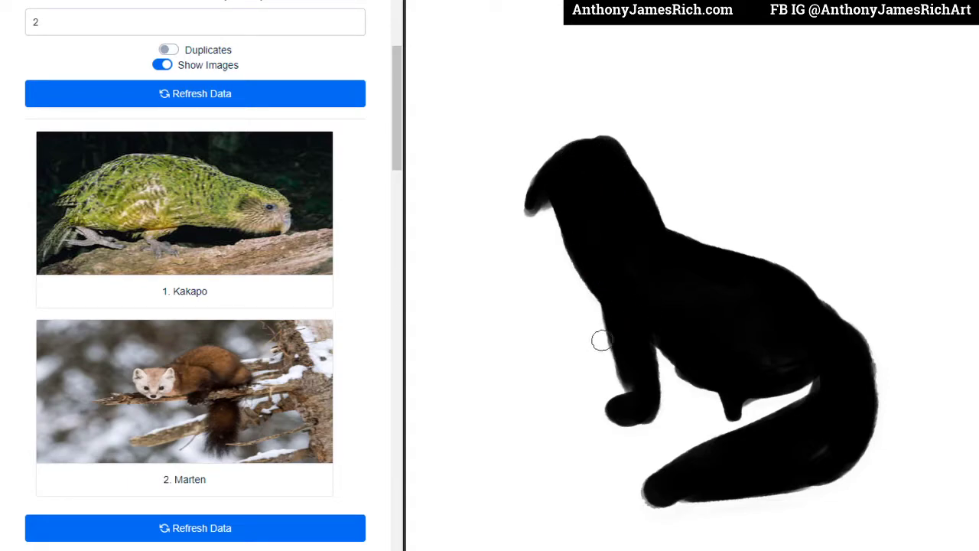
pyautogui.moveTo(622, 168)
pyautogui.mouseDown()
pyautogui.moveTo(598, 106)
pyautogui.moveTo(570, 122)
pyautogui.moveTo(586, 146)
pyautogui.mouseUp()
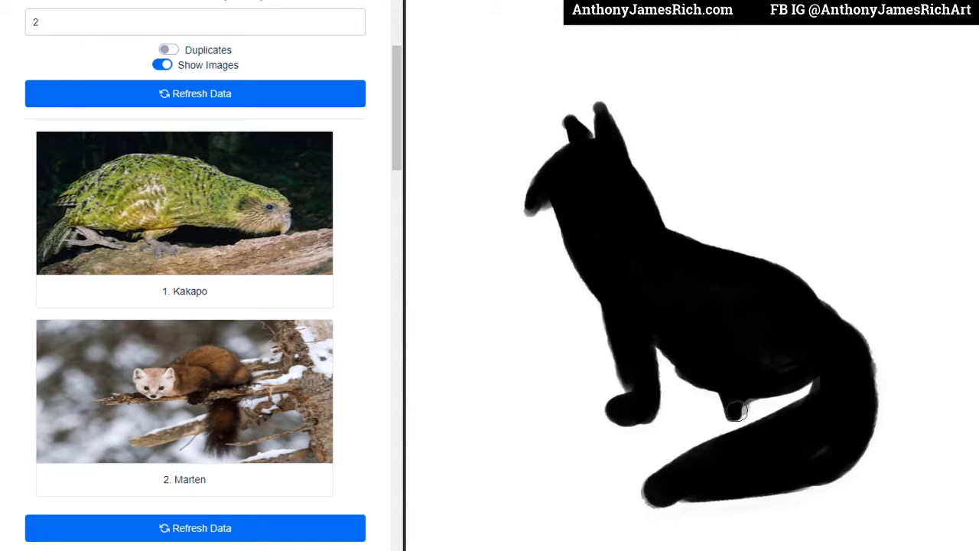
pyautogui.moveTo(735, 409); pyautogui.dragTo(788, 396)
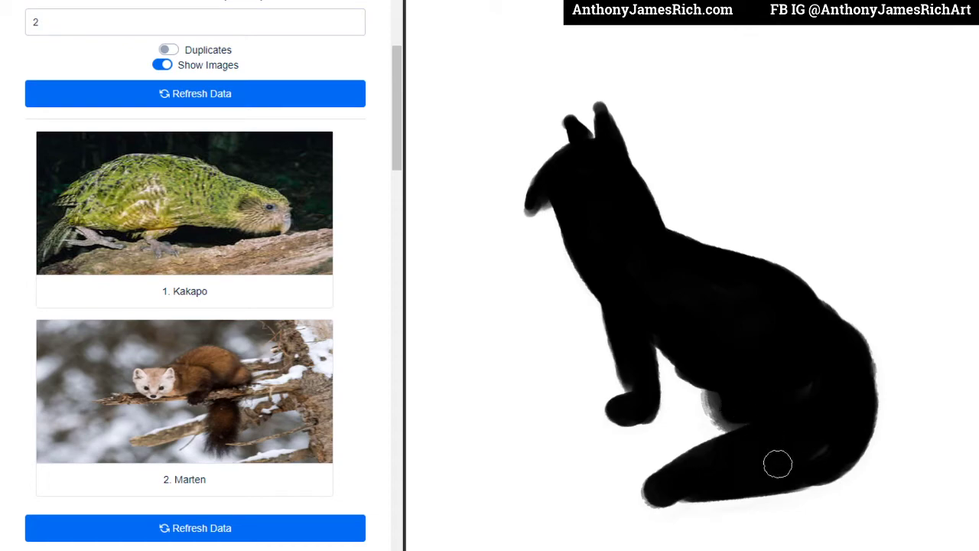
pyautogui.moveTo(776, 461)
pyautogui.mouseDown()
pyautogui.moveTo(651, 516)
pyautogui.moveTo(668, 499)
pyautogui.moveTo(667, 529)
pyautogui.moveTo(699, 514)
pyautogui.moveTo(829, 417)
pyautogui.mouseUp()
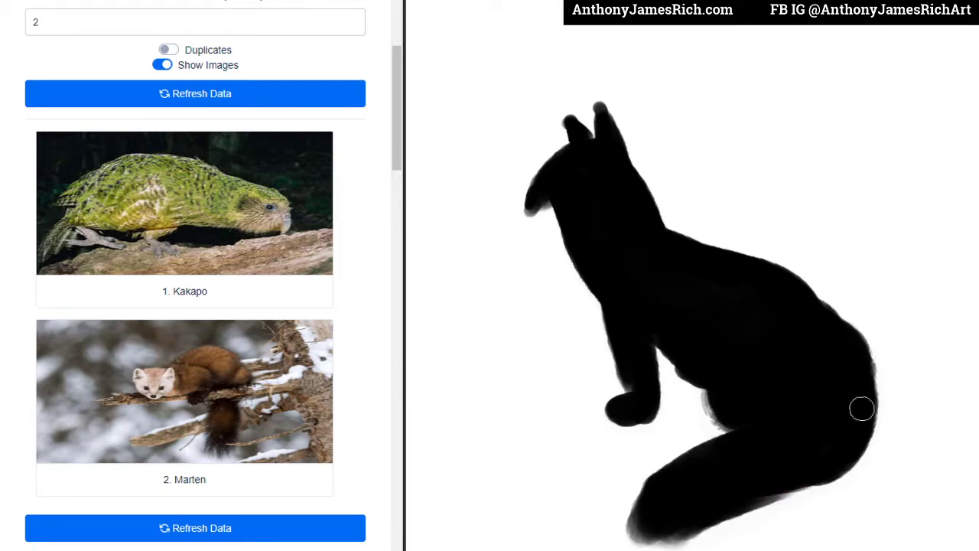
pyautogui.moveTo(862, 407); pyautogui.dragTo(853, 345)
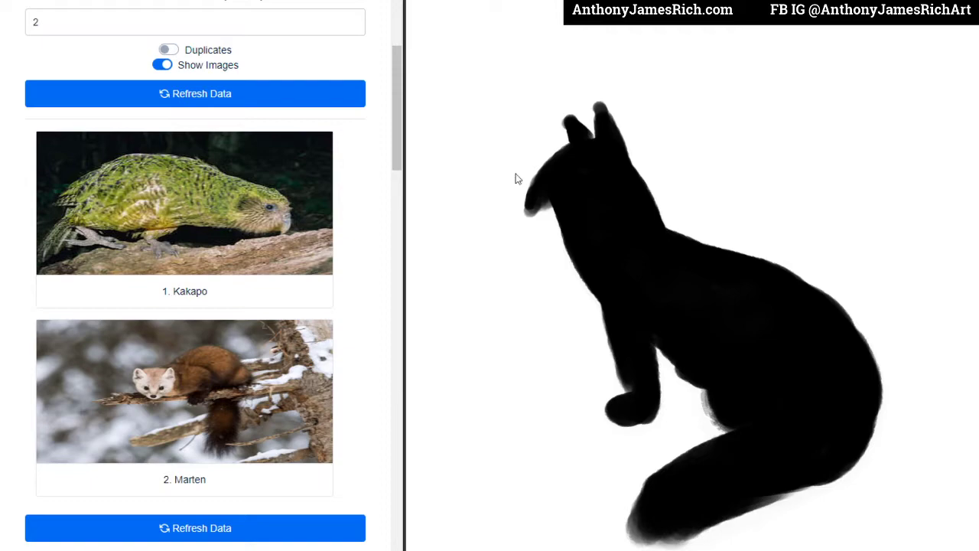
pyautogui.moveTo(525, 180); pyautogui.dragTo(527, 224)
pyautogui.moveTo(535, 164)
pyautogui.mouseDown()
pyautogui.moveTo(534, 183)
pyautogui.moveTo(538, 173)
pyautogui.mouseUp()
# Step: Fill the tail tip and its underside solidly in black
pyautogui.moveTo(651, 497)
pyautogui.mouseDown()
pyautogui.moveTo(654, 512)
pyautogui.moveTo(679, 487)
pyautogui.mouseUp()
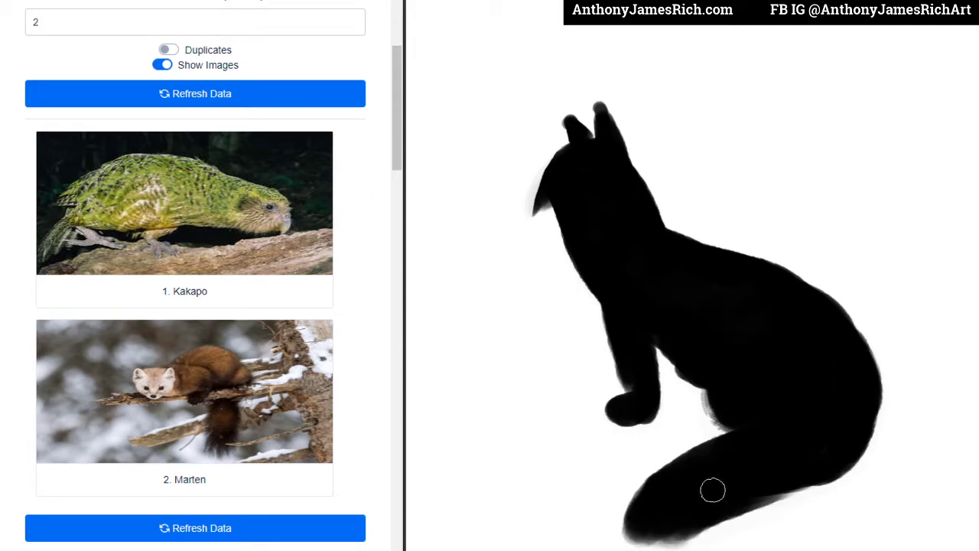
pyautogui.moveTo(704, 529)
pyautogui.mouseDown()
pyautogui.moveTo(696, 537)
pyautogui.moveTo(754, 488)
pyautogui.moveTo(700, 543)
pyautogui.mouseUp()
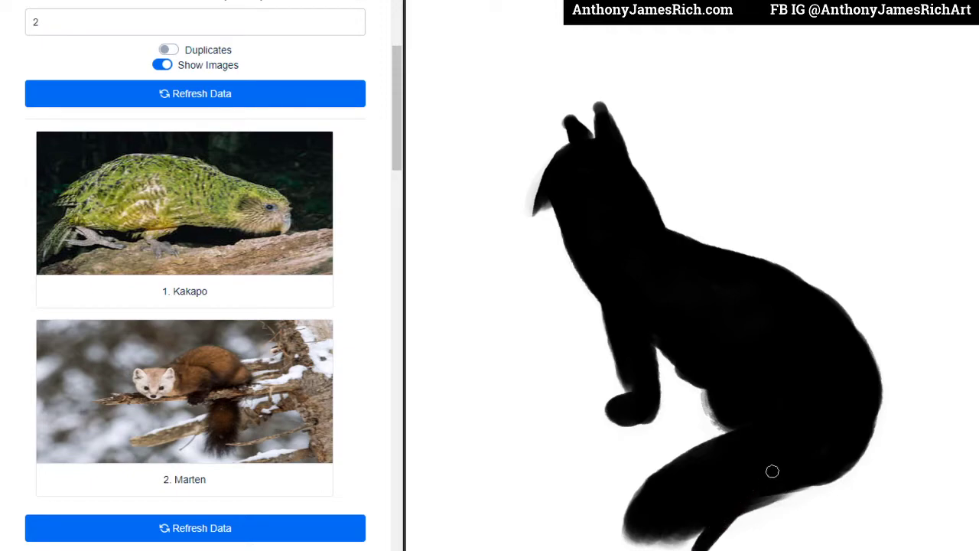
pyautogui.moveTo(771, 470); pyautogui.dragTo(734, 535)
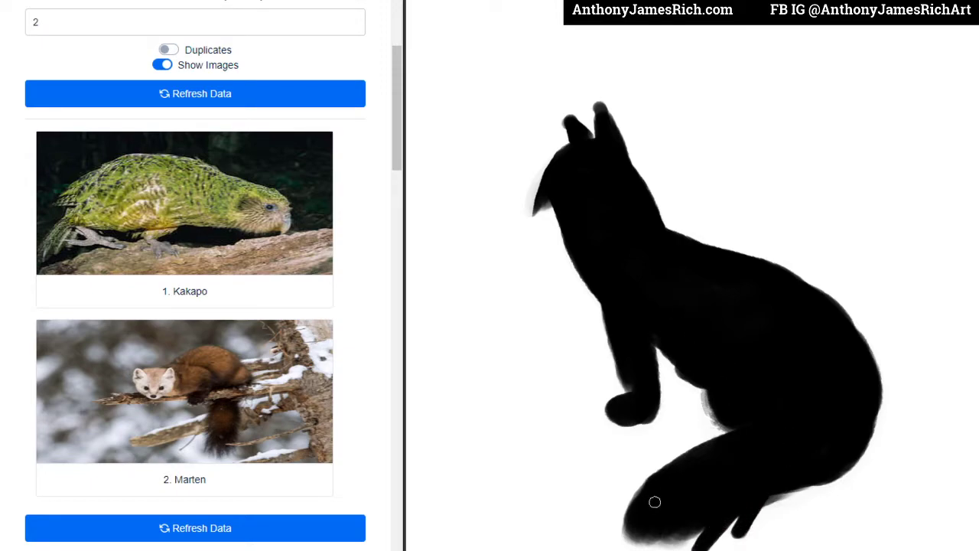
pyautogui.moveTo(656, 501)
pyautogui.mouseDown()
pyautogui.moveTo(693, 483)
pyautogui.moveTo(699, 461)
pyautogui.moveTo(667, 475)
pyautogui.moveTo(726, 452)
pyautogui.moveTo(684, 452)
pyautogui.moveTo(637, 541)
pyautogui.mouseUp()
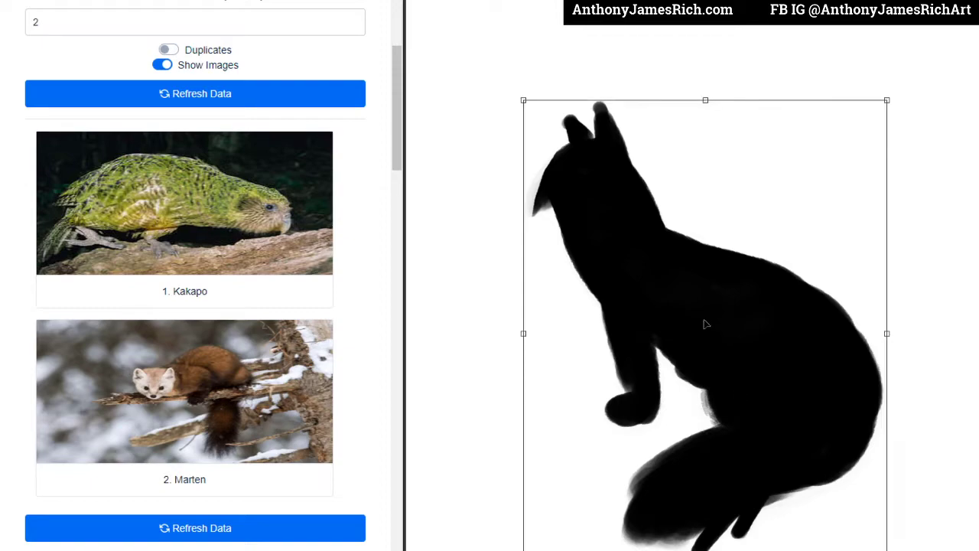
# Step: Move the silhouette higher on the canvas and shrink the brush for detail work
pyautogui.moveTo(704, 324)
pyautogui.mouseDown()
pyautogui.moveTo(708, 260)
pyautogui.moveTo(697, 272)
pyautogui.mouseUp()
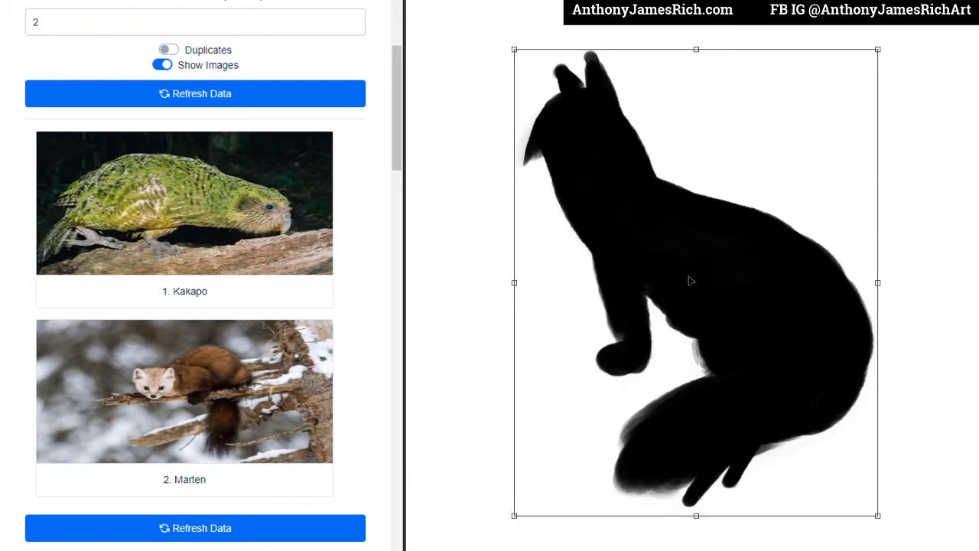
pyautogui.press('Return')
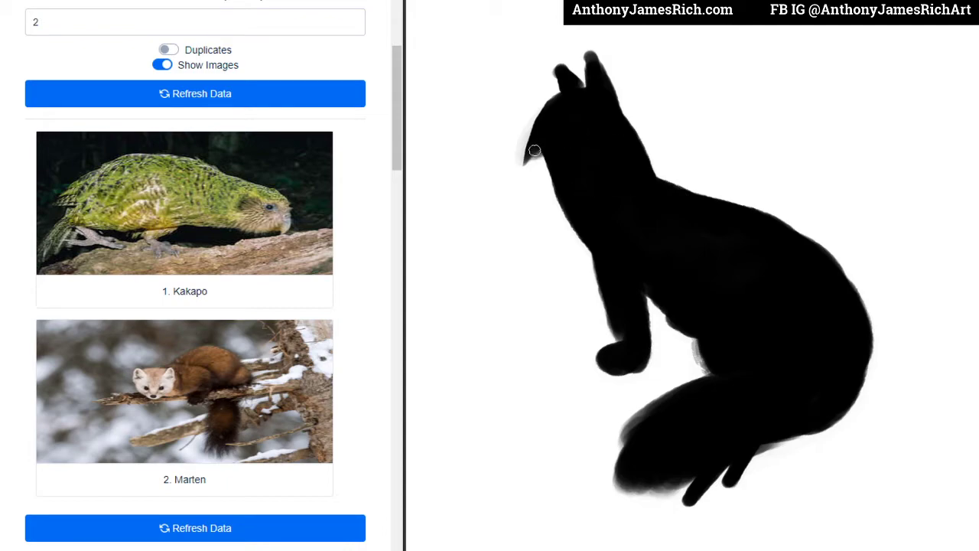
pyautogui.press('[')
pyautogui.press('[')
# Step: Soften the snout tip and fill white gaps along the tail and lower body in black
pyautogui.moveTo(531, 143); pyautogui.dragTo(531, 159)
pyautogui.moveTo(644, 433); pyautogui.dragTo(635, 425)
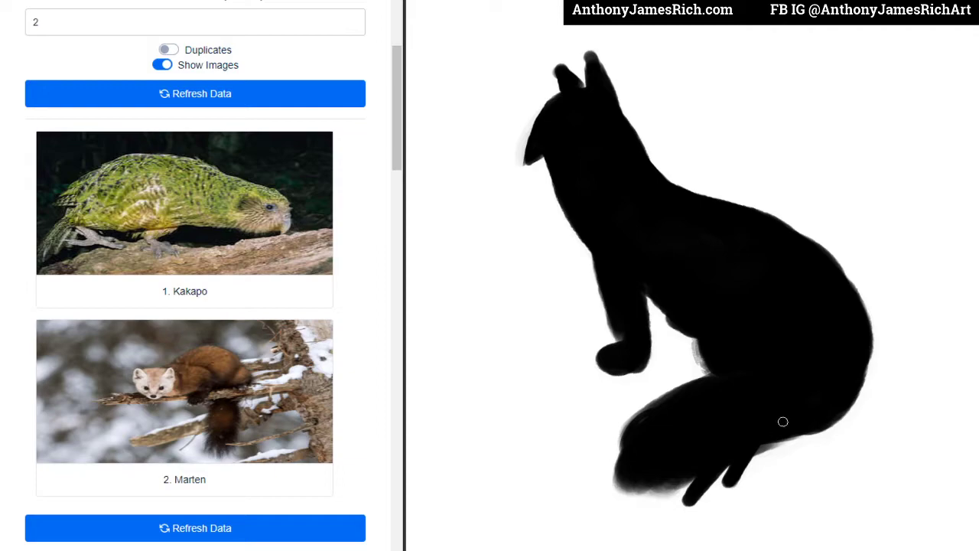
pyautogui.moveTo(798, 426); pyautogui.dragTo(757, 447)
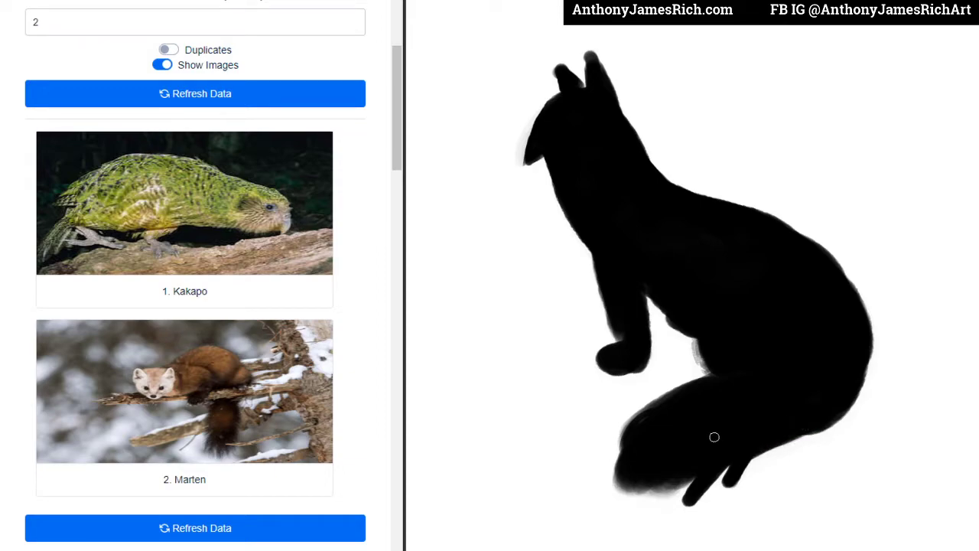
pyautogui.moveTo(645, 455); pyautogui.dragTo(616, 444)
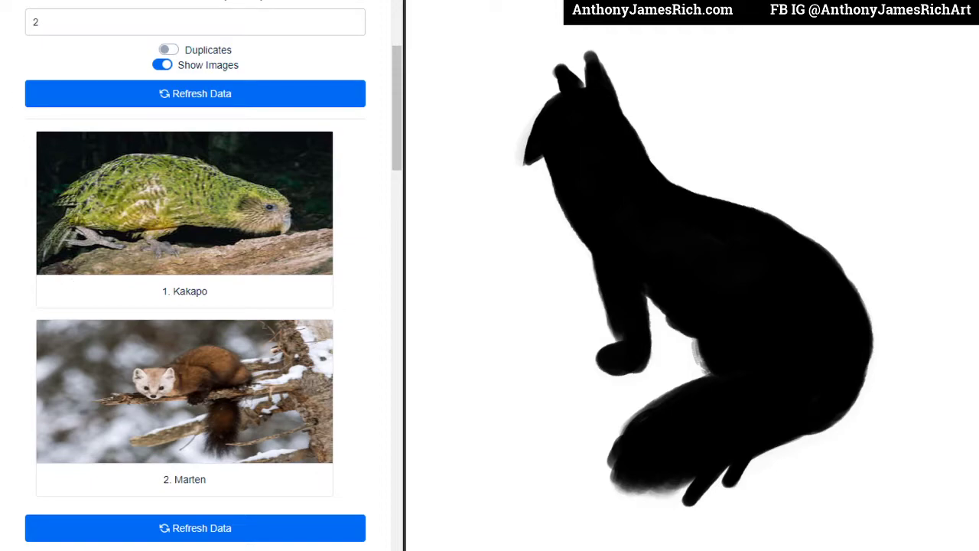
# Step: Widen both edges of the foreleg and fill out the front paw in black
pyautogui.moveTo(624, 345)
pyautogui.mouseDown()
pyautogui.moveTo(607, 354)
pyautogui.moveTo(601, 276)
pyautogui.mouseUp()
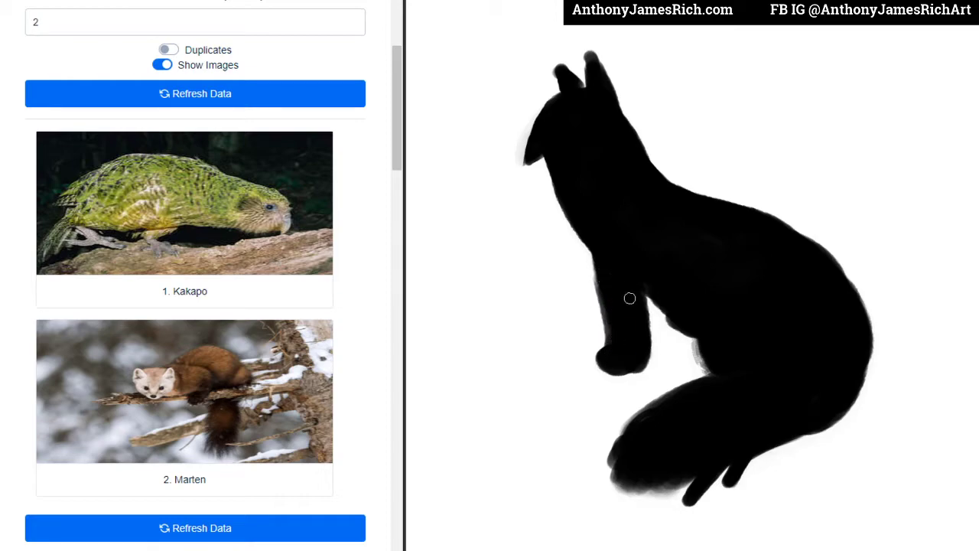
pyautogui.moveTo(632, 348)
pyautogui.mouseDown()
pyautogui.moveTo(656, 262)
pyautogui.moveTo(638, 367)
pyautogui.moveTo(638, 359)
pyautogui.moveTo(611, 368)
pyautogui.moveTo(587, 356)
pyautogui.moveTo(608, 379)
pyautogui.moveTo(621, 364)
pyautogui.mouseUp()
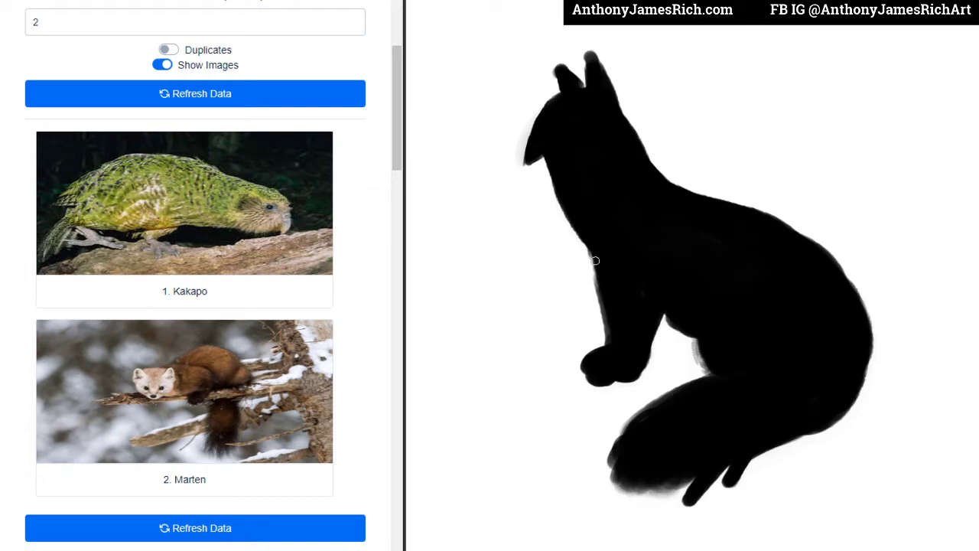
pyautogui.moveTo(591, 246); pyautogui.dragTo(611, 329)
pyautogui.moveTo(589, 243)
pyautogui.mouseDown()
pyautogui.moveTo(613, 355)
pyautogui.moveTo(649, 368)
pyautogui.moveTo(643, 352)
pyautogui.mouseUp()
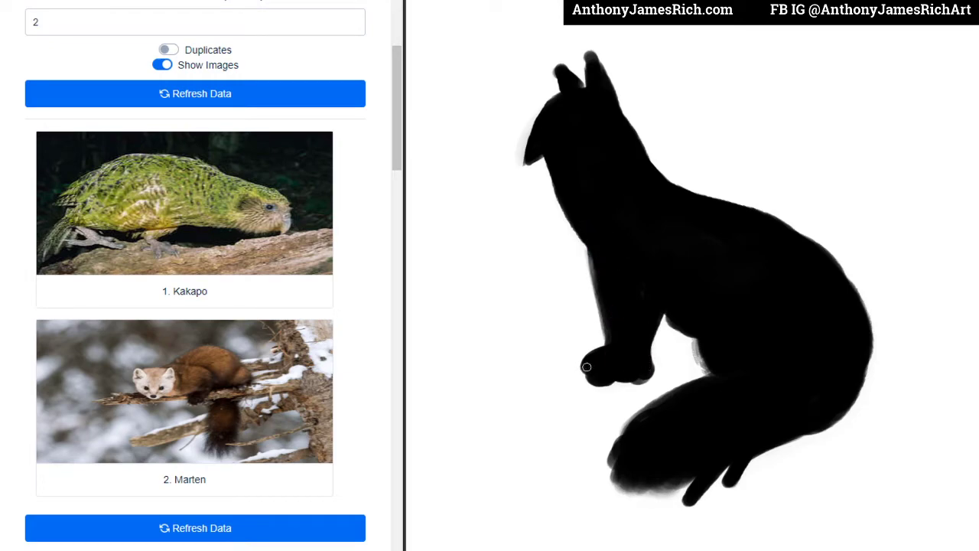
pyautogui.moveTo(586, 367); pyautogui.dragTo(602, 281)
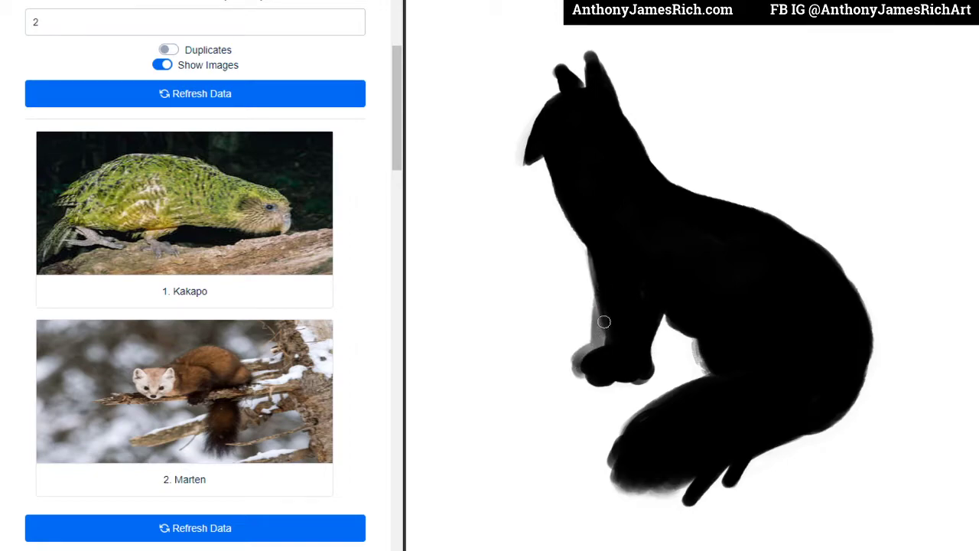
pyautogui.moveTo(604, 321); pyautogui.dragTo(594, 343)
pyautogui.moveTo(597, 260)
pyautogui.mouseDown()
pyautogui.moveTo(594, 345)
pyautogui.moveTo(573, 355)
pyautogui.moveTo(597, 374)
pyautogui.mouseUp()
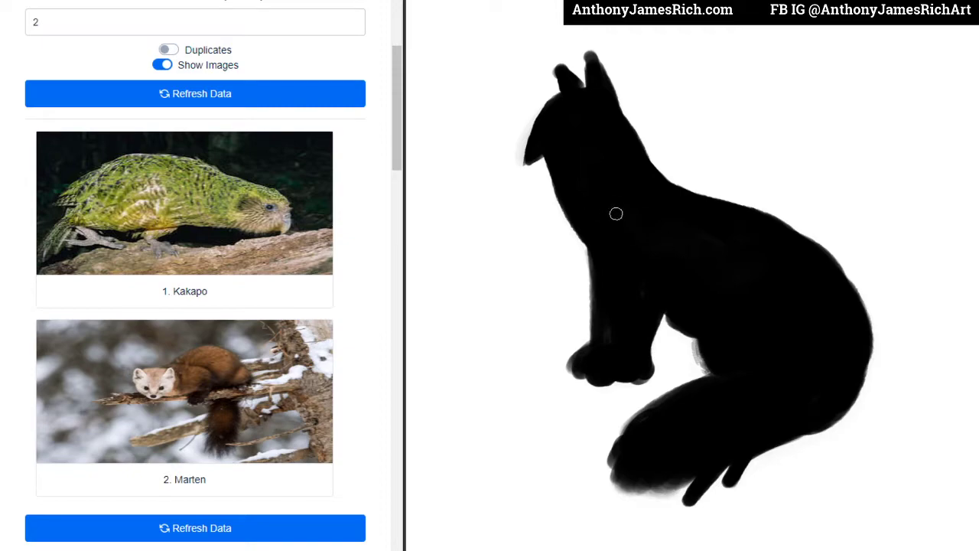
# Step: Repaint the head and neck in olive green and blend lighter green over the tail
pyautogui.moveTo(638, 183)
pyautogui.mouseDown()
pyautogui.moveTo(617, 101)
pyautogui.moveTo(580, 77)
pyautogui.moveTo(566, 88)
pyautogui.moveTo(612, 157)
pyautogui.mouseUp()
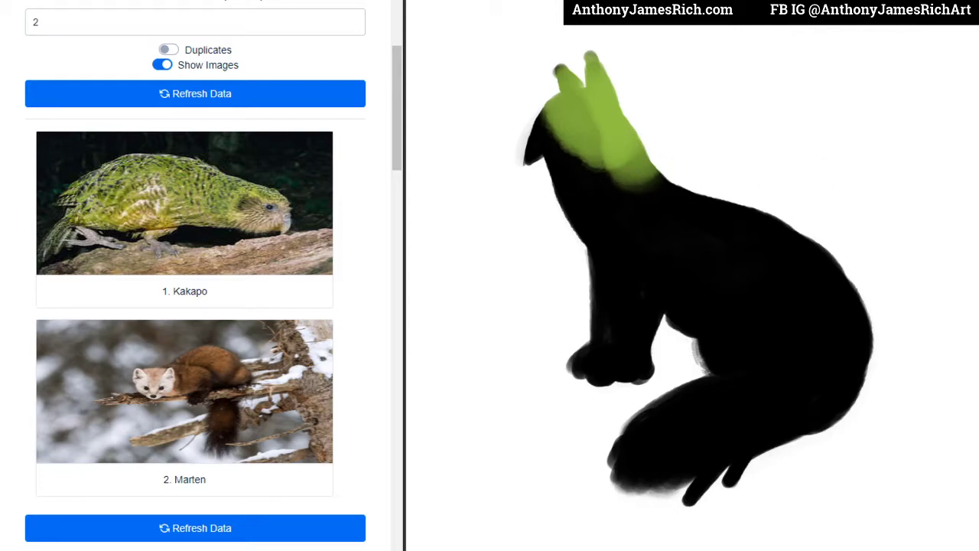
pyautogui.moveTo(634, 163)
pyautogui.mouseDown()
pyautogui.moveTo(602, 87)
pyautogui.moveTo(590, 87)
pyautogui.mouseUp()
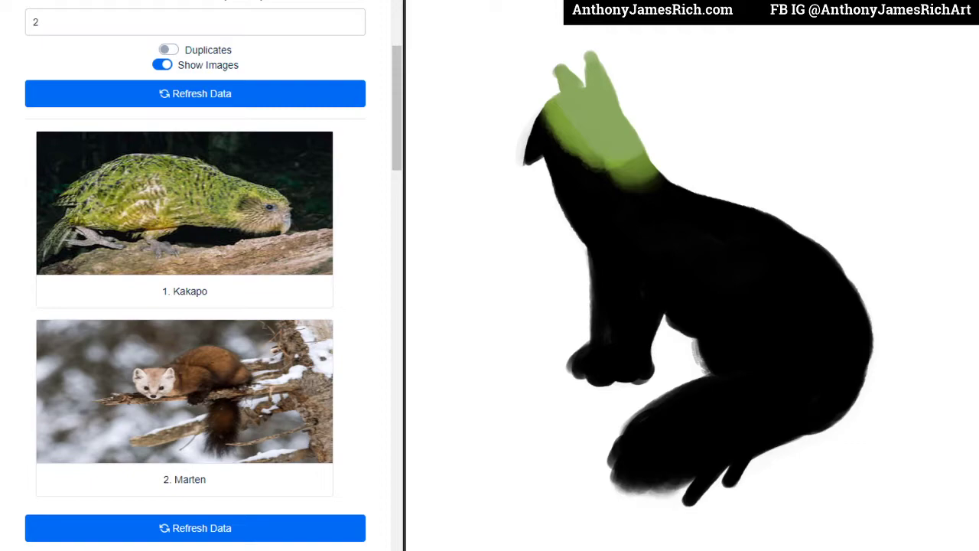
pyautogui.moveTo(619, 149)
pyautogui.mouseDown()
pyautogui.moveTo(557, 81)
pyautogui.moveTo(595, 43)
pyautogui.moveTo(604, 179)
pyautogui.moveTo(579, 134)
pyautogui.moveTo(554, 161)
pyautogui.moveTo(601, 148)
pyautogui.moveTo(696, 192)
pyautogui.moveTo(641, 197)
pyautogui.moveTo(710, 207)
pyautogui.moveTo(809, 410)
pyautogui.moveTo(787, 393)
pyautogui.moveTo(788, 339)
pyautogui.moveTo(765, 339)
pyautogui.moveTo(732, 284)
pyautogui.moveTo(747, 318)
pyautogui.moveTo(678, 284)
pyautogui.moveTo(634, 317)
pyautogui.moveTo(604, 295)
pyautogui.moveTo(590, 340)
pyautogui.moveTo(612, 328)
pyautogui.moveTo(602, 267)
pyautogui.moveTo(752, 376)
pyautogui.moveTo(745, 459)
pyautogui.moveTo(721, 510)
pyautogui.moveTo(651, 433)
pyautogui.moveTo(610, 459)
pyautogui.mouseUp()
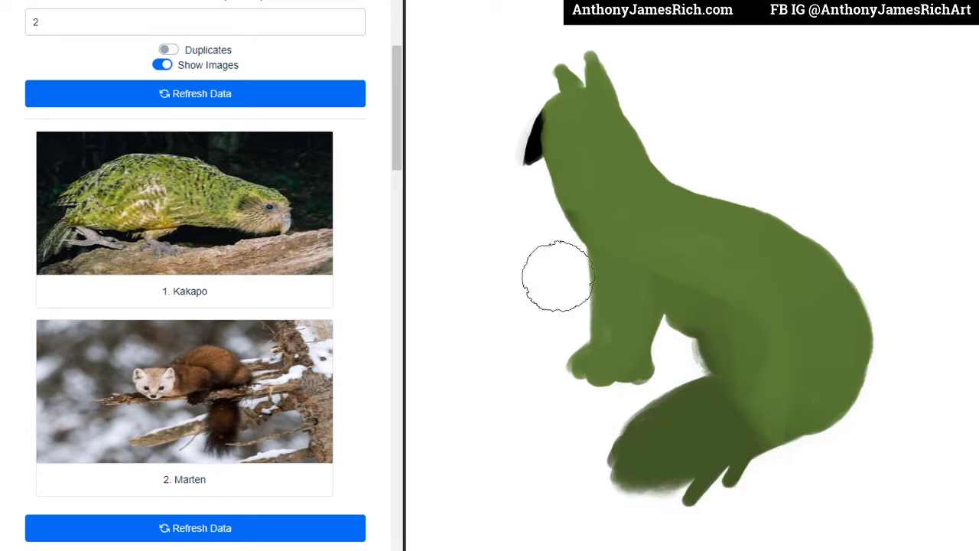
pyautogui.moveTo(527, 172)
pyautogui.mouseDown()
pyautogui.moveTo(546, 88)
pyautogui.moveTo(536, 160)
pyautogui.moveTo(575, 162)
pyautogui.mouseUp()
pyautogui.moveTo(722, 349)
pyautogui.mouseDown()
pyautogui.moveTo(666, 421)
pyautogui.moveTo(682, 426)
pyautogui.moveTo(671, 424)
pyautogui.moveTo(695, 393)
pyautogui.mouseUp()
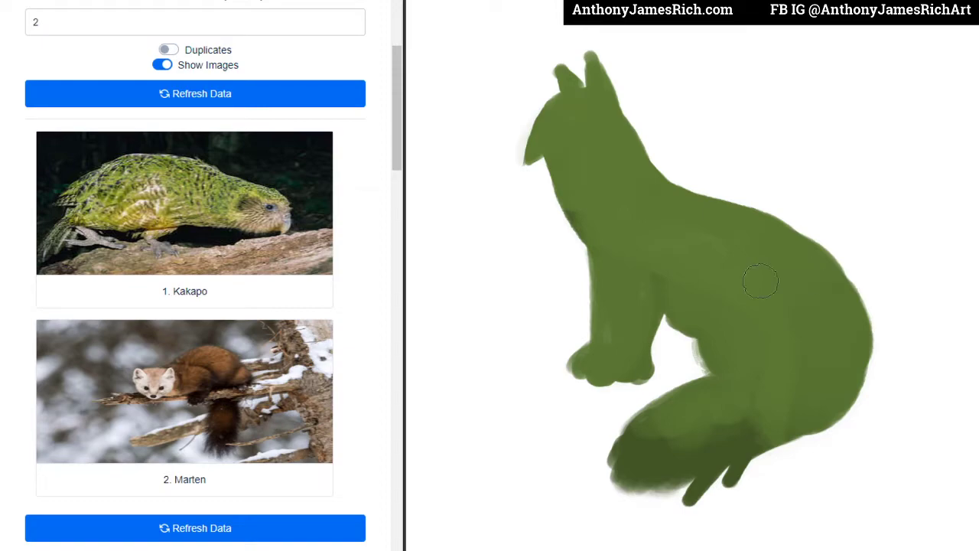
# Step: Add yellow-green highlights down the neck, front leg and hind leg
pyautogui.moveTo(553, 219); pyautogui.dragTo(589, 230)
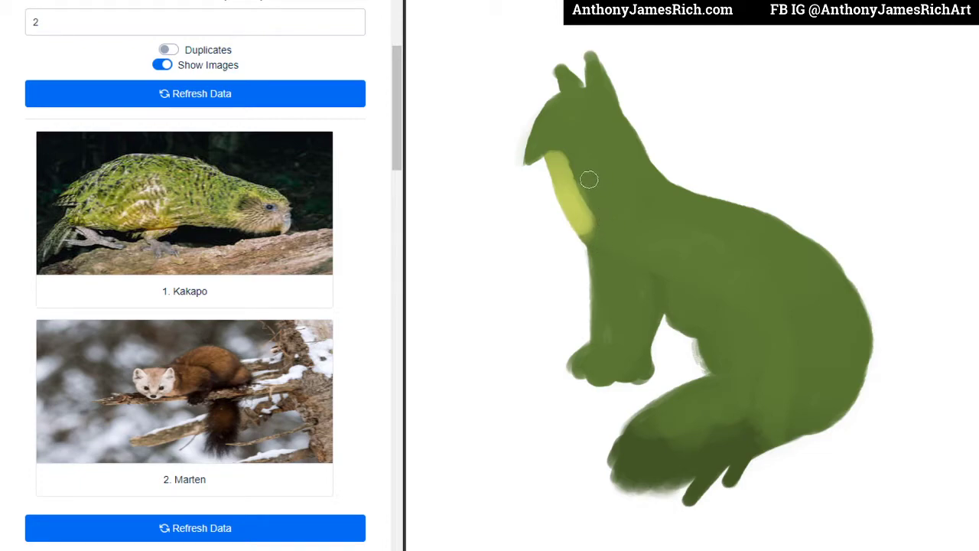
pyautogui.moveTo(580, 234)
pyautogui.mouseDown()
pyautogui.moveTo(588, 277)
pyautogui.moveTo(590, 229)
pyautogui.mouseUp()
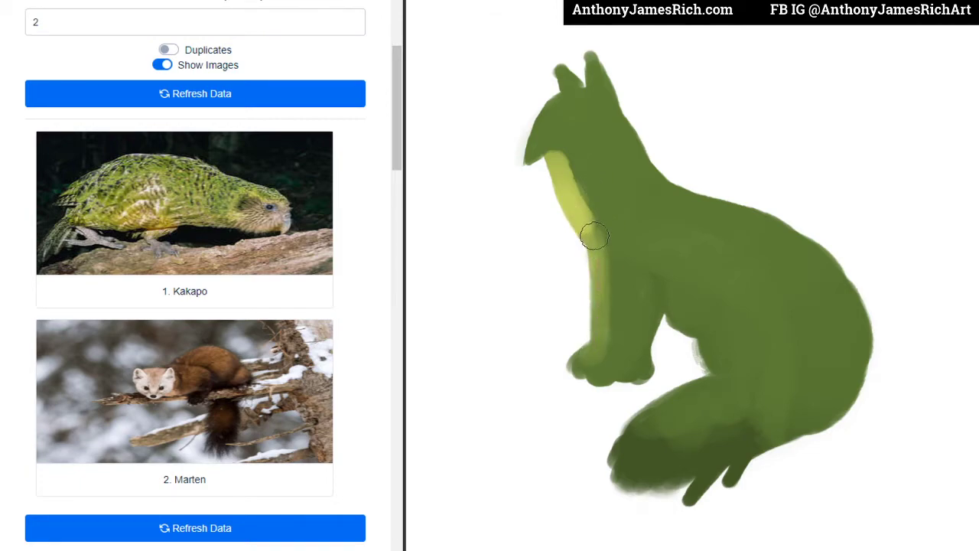
pyautogui.moveTo(656, 308)
pyautogui.mouseDown()
pyautogui.moveTo(682, 315)
pyautogui.moveTo(716, 375)
pyautogui.mouseUp()
pyautogui.moveTo(708, 337)
pyautogui.mouseDown()
pyautogui.moveTo(719, 375)
pyautogui.moveTo(735, 367)
pyautogui.moveTo(715, 364)
pyautogui.moveTo(723, 344)
pyautogui.moveTo(677, 306)
pyautogui.moveTo(715, 375)
pyautogui.mouseUp()
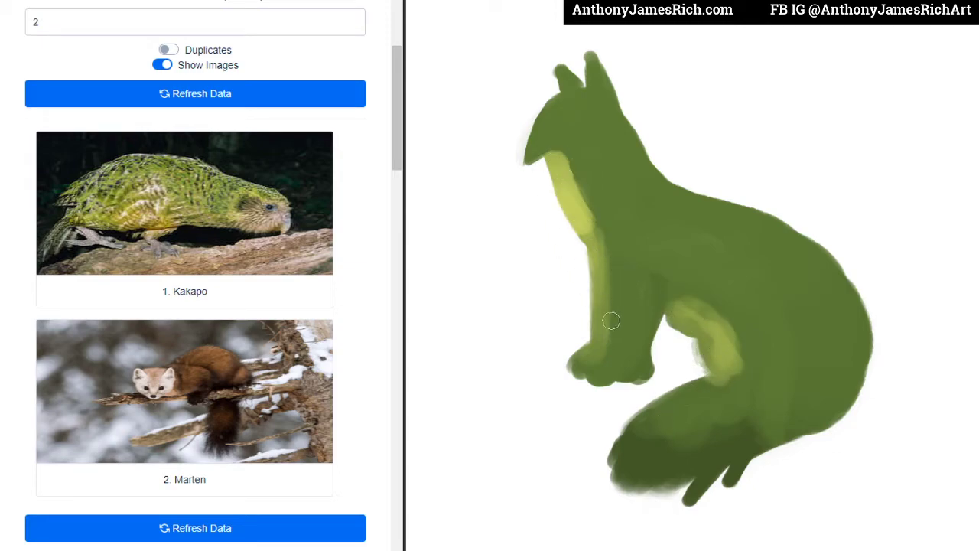
# Step: Repaint the front paw, darken the leg stripe, paint toes, and extend the stripe up the throat
pyautogui.moveTo(576, 368); pyautogui.dragTo(603, 343)
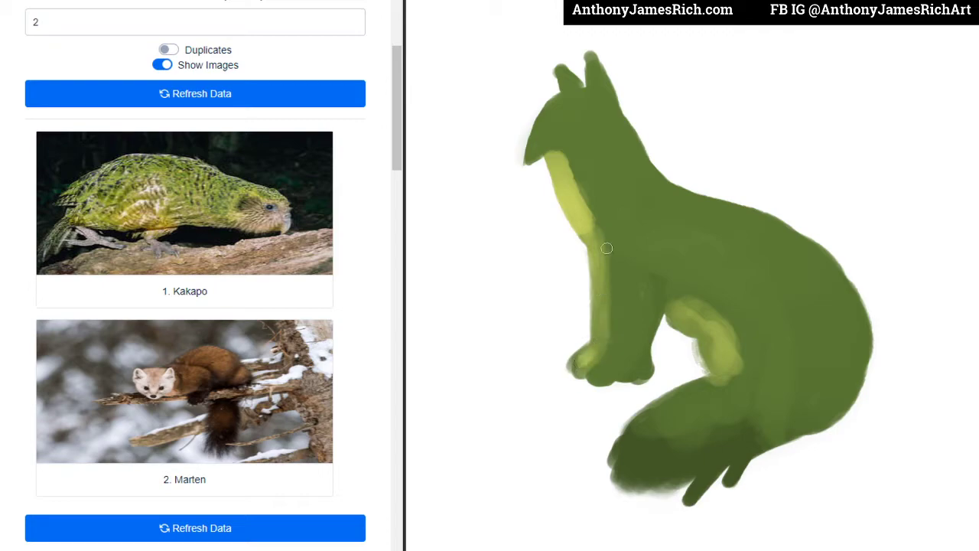
pyautogui.moveTo(606, 253); pyautogui.dragTo(602, 352)
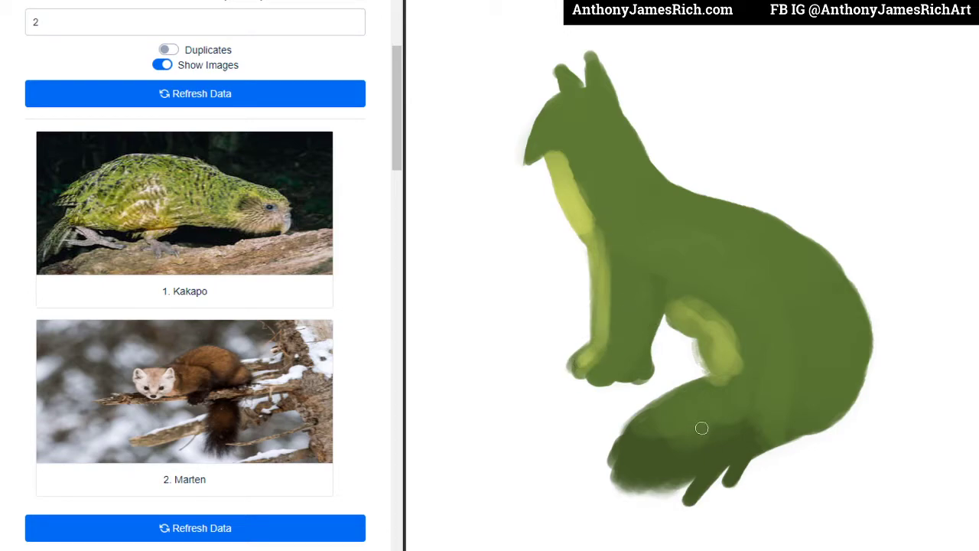
pyautogui.moveTo(613, 333)
pyautogui.mouseDown()
pyautogui.moveTo(606, 302)
pyautogui.moveTo(603, 356)
pyautogui.moveTo(610, 238)
pyautogui.moveTo(606, 341)
pyautogui.mouseUp()
pyautogui.moveTo(604, 251)
pyautogui.mouseDown()
pyautogui.moveTo(605, 339)
pyautogui.moveTo(605, 310)
pyautogui.mouseUp()
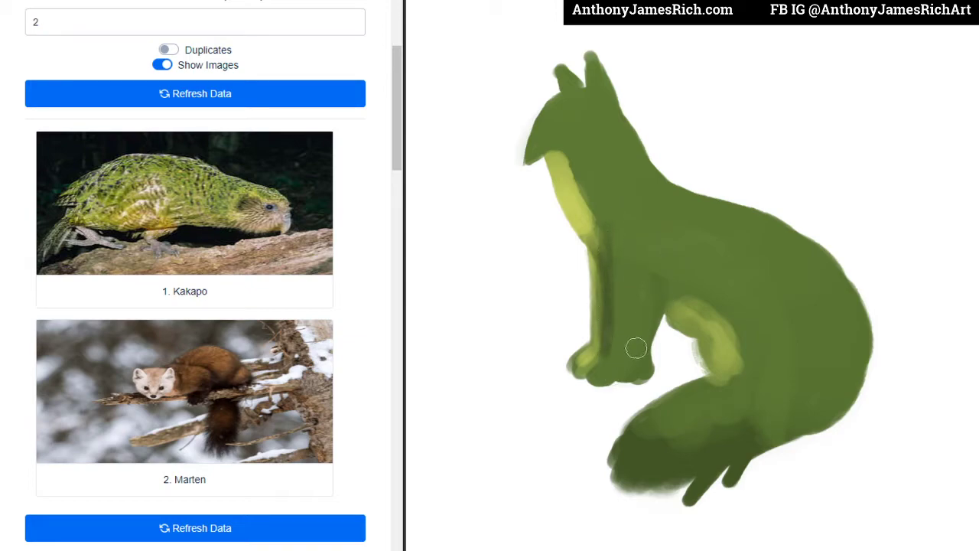
pyautogui.moveTo(641, 365)
pyautogui.mouseDown()
pyautogui.moveTo(605, 356)
pyautogui.moveTo(581, 376)
pyautogui.moveTo(600, 360)
pyautogui.moveTo(586, 376)
pyautogui.moveTo(605, 377)
pyautogui.mouseUp()
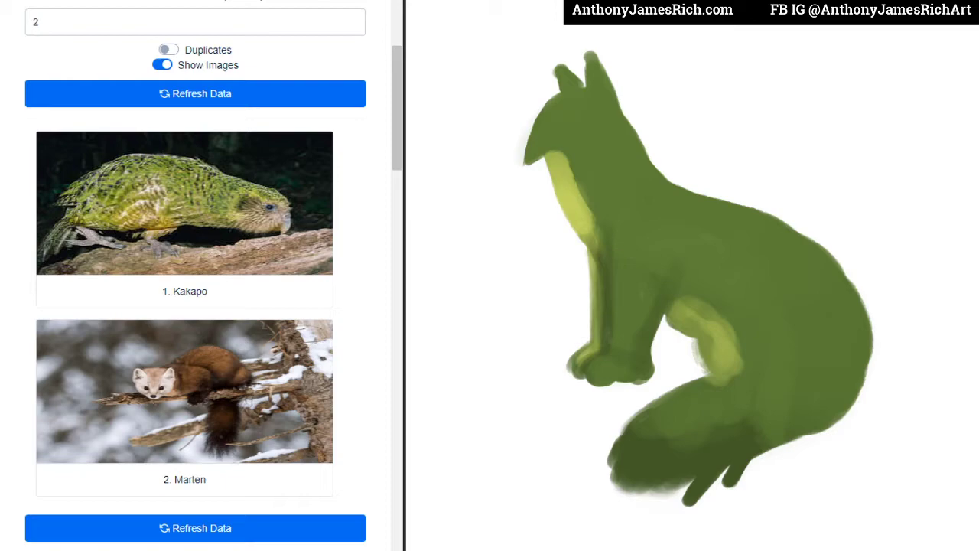
pyautogui.moveTo(559, 142)
pyautogui.mouseDown()
pyautogui.moveTo(554, 128)
pyautogui.moveTo(565, 124)
pyautogui.moveTo(586, 140)
pyautogui.moveTo(571, 157)
pyautogui.moveTo(573, 176)
pyautogui.moveTo(571, 168)
pyautogui.moveTo(589, 185)
pyautogui.moveTo(598, 153)
pyautogui.moveTo(599, 178)
pyautogui.moveTo(586, 166)
pyautogui.moveTo(583, 125)
pyautogui.moveTo(596, 141)
pyautogui.moveTo(533, 138)
pyautogui.mouseUp()
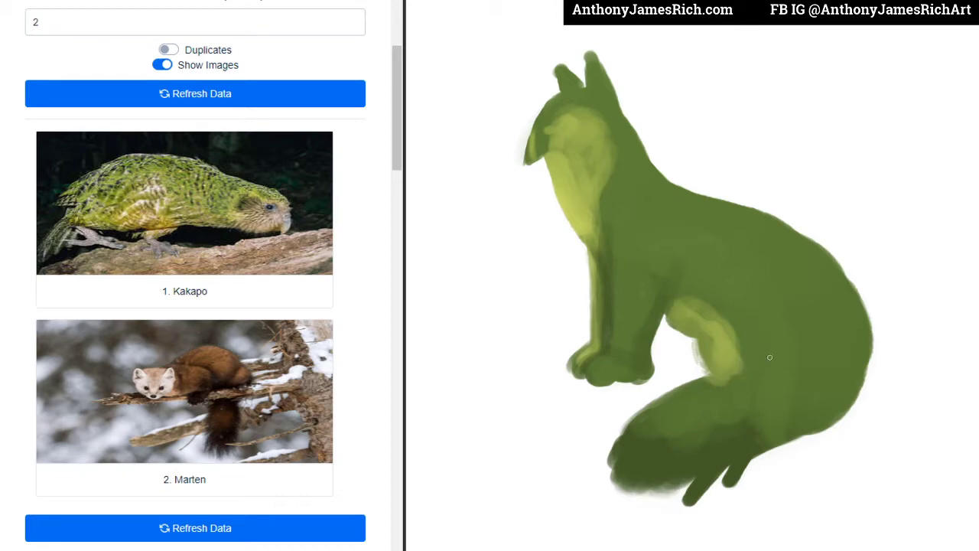
# Step: Add a light-green haunch stroke, dot in the dark eye, and shadow the shoulder
pyautogui.moveTo(757, 304)
pyautogui.mouseDown()
pyautogui.moveTo(732, 340)
pyautogui.moveTo(717, 339)
pyautogui.moveTo(722, 362)
pyautogui.moveTo(726, 349)
pyautogui.moveTo(712, 360)
pyautogui.moveTo(824, 319)
pyautogui.moveTo(812, 335)
pyautogui.moveTo(829, 309)
pyautogui.mouseUp()
pyautogui.press('[')
pyautogui.press('[')
pyautogui.press('[')
pyautogui.press(']')
pyautogui.press(']')
pyautogui.press('[')
pyautogui.press('[')
pyautogui.press('[')
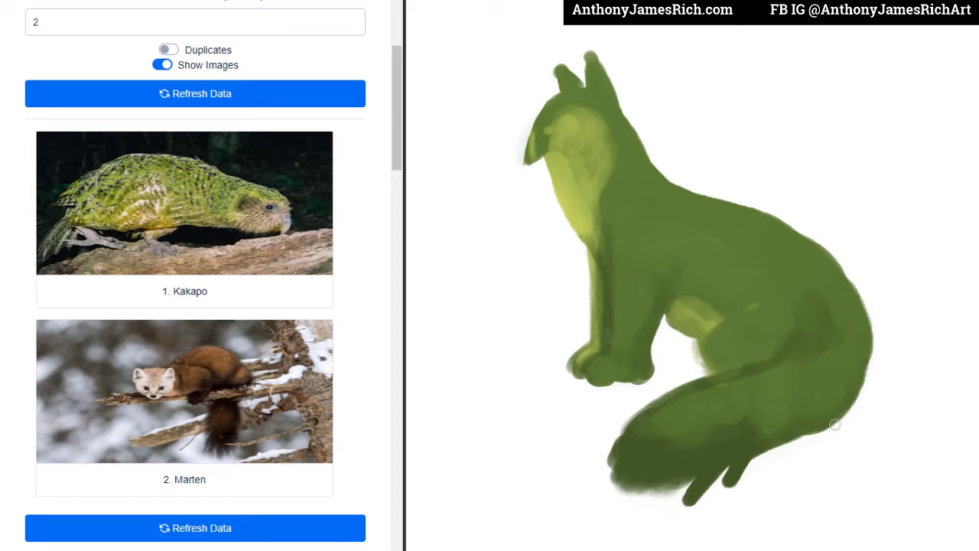
pyautogui.click(568, 120)
pyautogui.moveTo(675, 274)
pyautogui.mouseDown()
pyautogui.moveTo(694, 268)
pyautogui.moveTo(662, 273)
pyautogui.moveTo(682, 255)
pyautogui.moveTo(701, 262)
pyautogui.moveTo(671, 253)
pyautogui.moveTo(653, 295)
pyautogui.moveTo(670, 252)
pyautogui.moveTo(723, 319)
pyautogui.mouseUp()
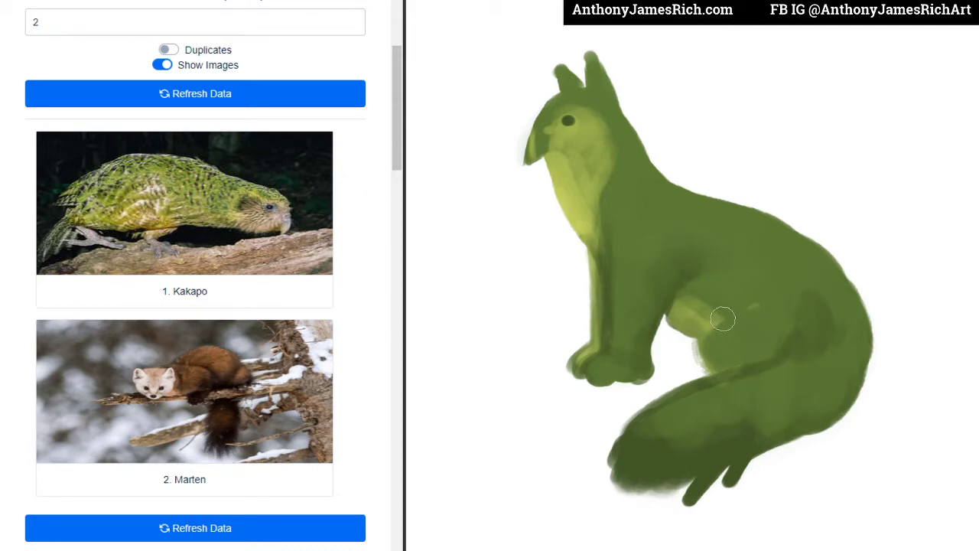
# Step: Use a smaller brush to sharpen the muzzle's left edge into a pointed beak
pyautogui.press('[')
pyautogui.press('[')
pyautogui.moveTo(520, 144)
pyautogui.mouseDown()
pyautogui.moveTo(527, 164)
pyautogui.moveTo(536, 118)
pyautogui.mouseUp()
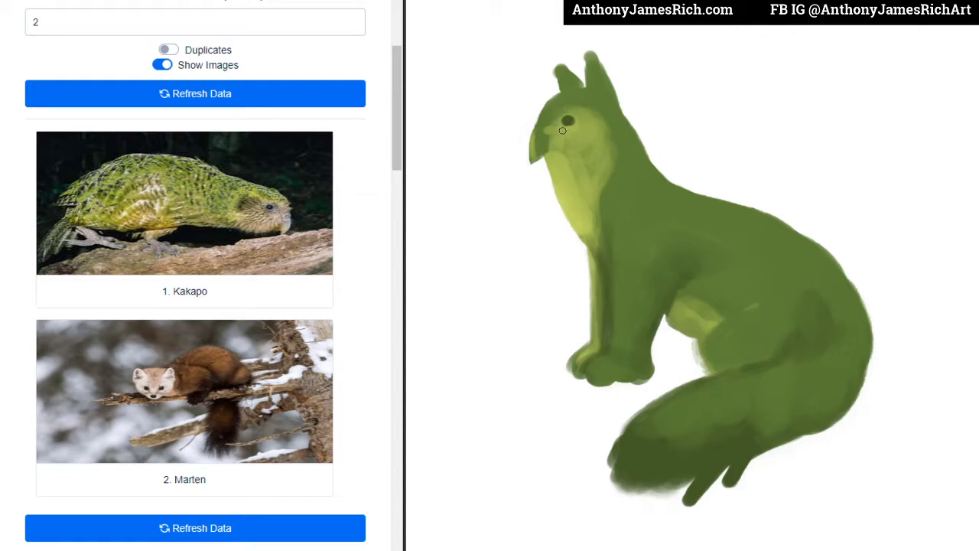
# Step: Paint a reddish-brown eye patch and blue-grey beak, then darken the chest edge below
pyautogui.moveTo(563, 131)
pyautogui.mouseDown()
pyautogui.moveTo(583, 120)
pyautogui.moveTo(605, 127)
pyautogui.moveTo(551, 124)
pyautogui.mouseUp()
pyautogui.moveTo(547, 130); pyautogui.dragTo(546, 132)
pyautogui.moveTo(539, 131)
pyautogui.mouseDown()
pyautogui.moveTo(535, 161)
pyautogui.moveTo(544, 142)
pyautogui.mouseUp()
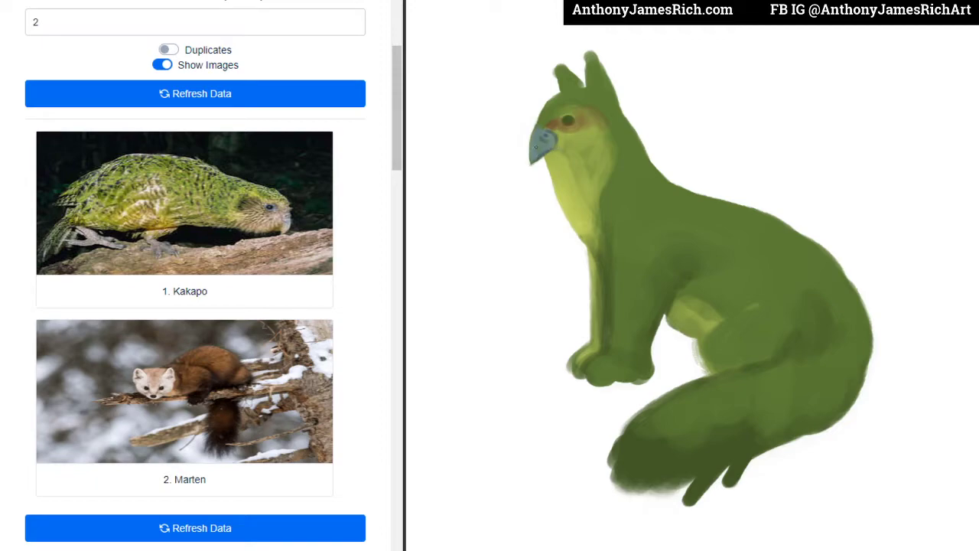
pyautogui.moveTo(531, 153)
pyautogui.mouseDown()
pyautogui.moveTo(535, 130)
pyautogui.moveTo(539, 152)
pyautogui.mouseUp()
pyautogui.moveTo(553, 191); pyautogui.dragTo(580, 229)
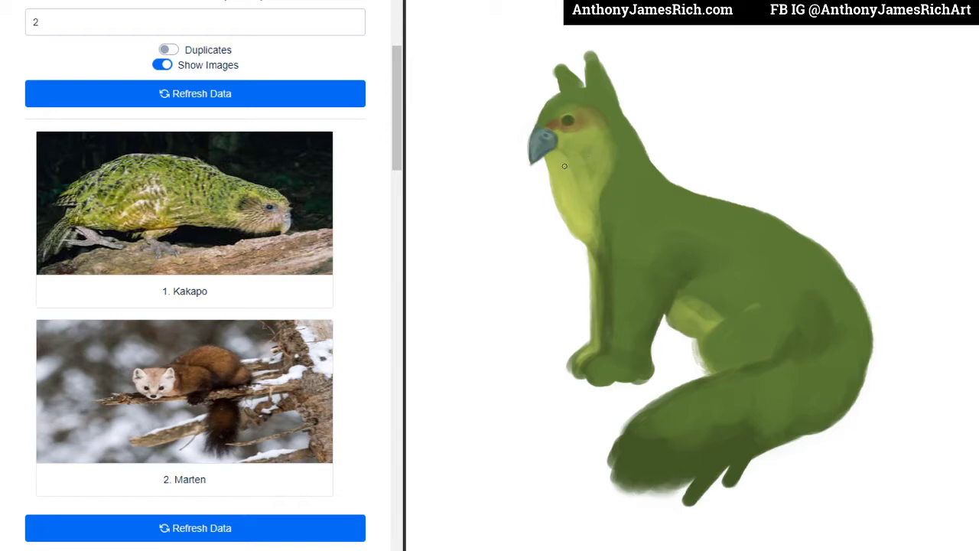
# Step: Paint a pale chin-and-chest highlight and a black eye pupil, and outline the right ear's outer edge
pyautogui.press(']')
pyautogui.press(']')
pyautogui.press('[')
pyautogui.press('[')
pyautogui.moveTo(567, 171)
pyautogui.mouseDown()
pyautogui.moveTo(587, 134)
pyautogui.moveTo(567, 175)
pyautogui.mouseUp()
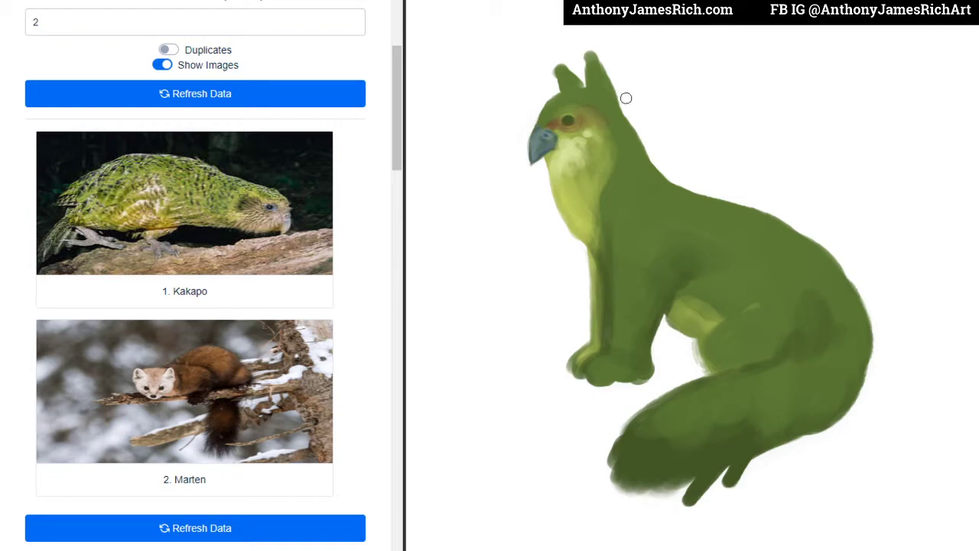
pyautogui.click(568, 120)
pyautogui.moveTo(612, 69)
pyautogui.mouseDown()
pyautogui.moveTo(615, 103)
pyautogui.moveTo(616, 79)
pyautogui.mouseUp()
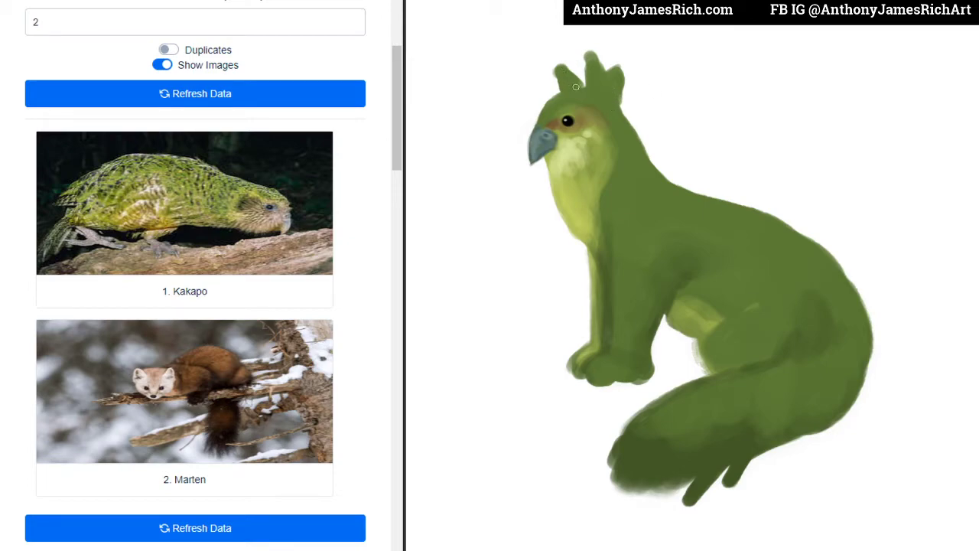
# Step: Paint white over the ear tips and central tuft to round the ears, then shade both ears darker green
pyautogui.moveTo(576, 87); pyautogui.dragTo(562, 73)
pyautogui.moveTo(581, 54); pyautogui.dragTo(606, 64)
pyautogui.moveTo(596, 68); pyautogui.dragTo(626, 71)
pyautogui.moveTo(575, 70); pyautogui.dragTo(564, 65)
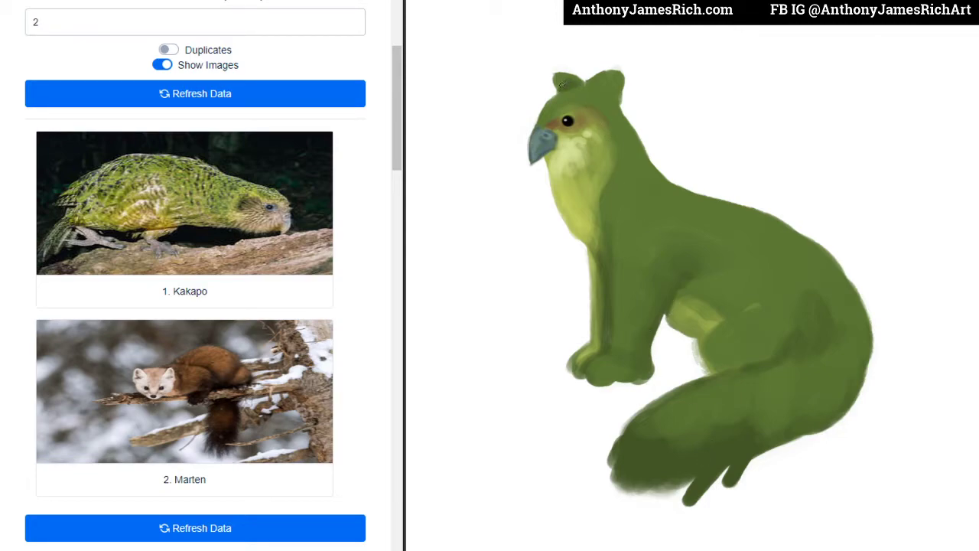
pyautogui.moveTo(561, 83); pyautogui.dragTo(581, 76)
pyautogui.moveTo(615, 92); pyautogui.dragTo(617, 81)
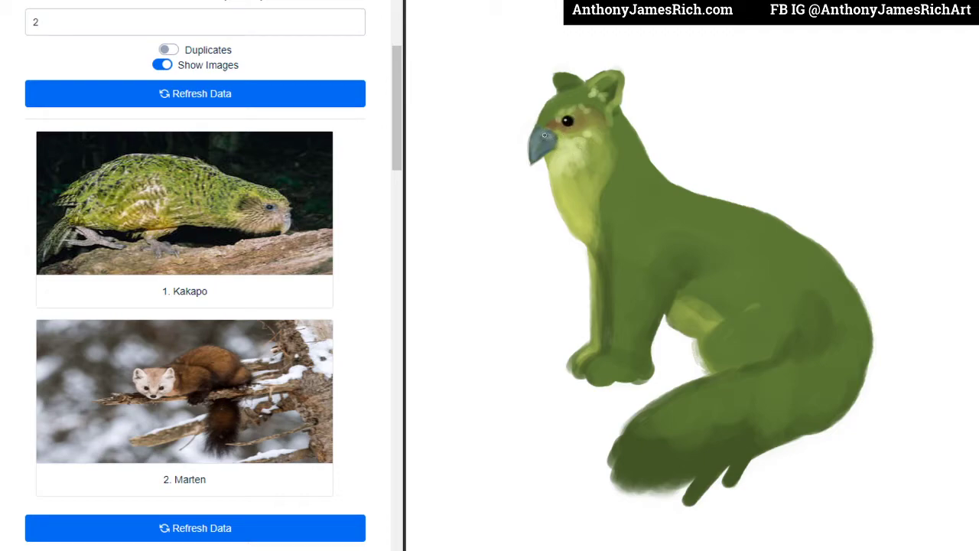
# Step: Dab dark speckle markings on the cheek and add a small dark stroke on the neck
pyautogui.click(599, 140)
pyautogui.click(594, 147)
pyautogui.moveTo(569, 230); pyautogui.dragTo(572, 240)
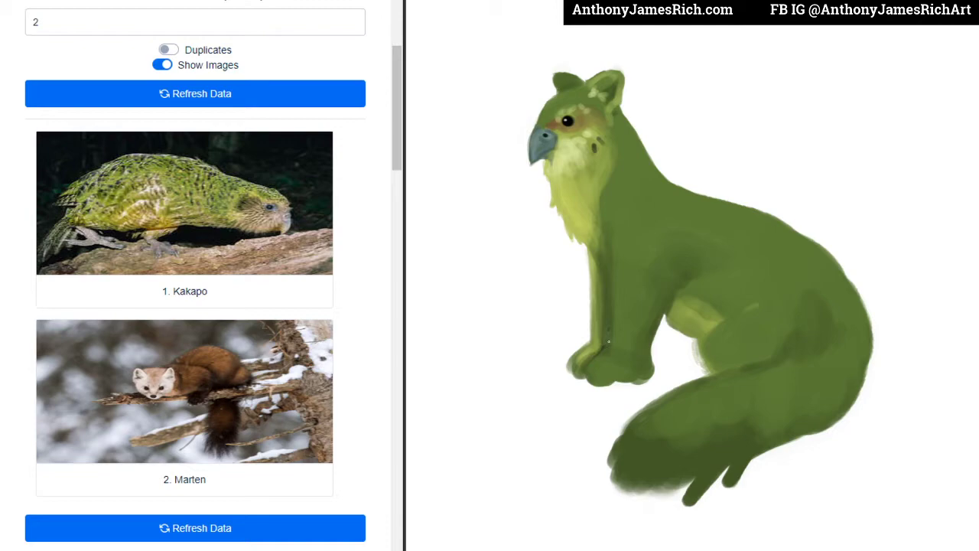
# Step: Darken the front leg's edges, back shadow and paw underside, covering the grey strokes with green
pyautogui.moveTo(589, 358)
pyautogui.mouseDown()
pyautogui.moveTo(609, 346)
pyautogui.moveTo(557, 386)
pyautogui.moveTo(600, 392)
pyautogui.moveTo(567, 390)
pyautogui.mouseUp()
pyautogui.moveTo(614, 355)
pyautogui.mouseDown()
pyautogui.moveTo(563, 388)
pyautogui.moveTo(628, 390)
pyautogui.mouseUp()
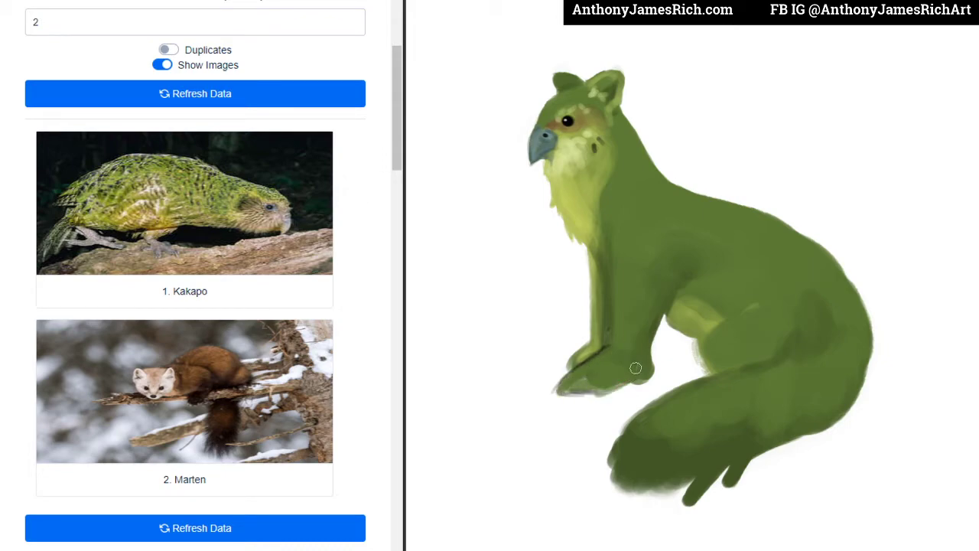
pyautogui.moveTo(647, 337); pyautogui.dragTo(651, 363)
pyautogui.moveTo(658, 311)
pyautogui.mouseDown()
pyautogui.moveTo(659, 373)
pyautogui.moveTo(662, 350)
pyautogui.moveTo(627, 390)
pyautogui.moveTo(616, 380)
pyautogui.moveTo(568, 393)
pyautogui.mouseUp()
pyautogui.moveTo(612, 370); pyautogui.dragTo(566, 388)
pyautogui.moveTo(612, 358)
pyautogui.mouseDown()
pyautogui.moveTo(551, 375)
pyautogui.moveTo(594, 358)
pyautogui.mouseUp()
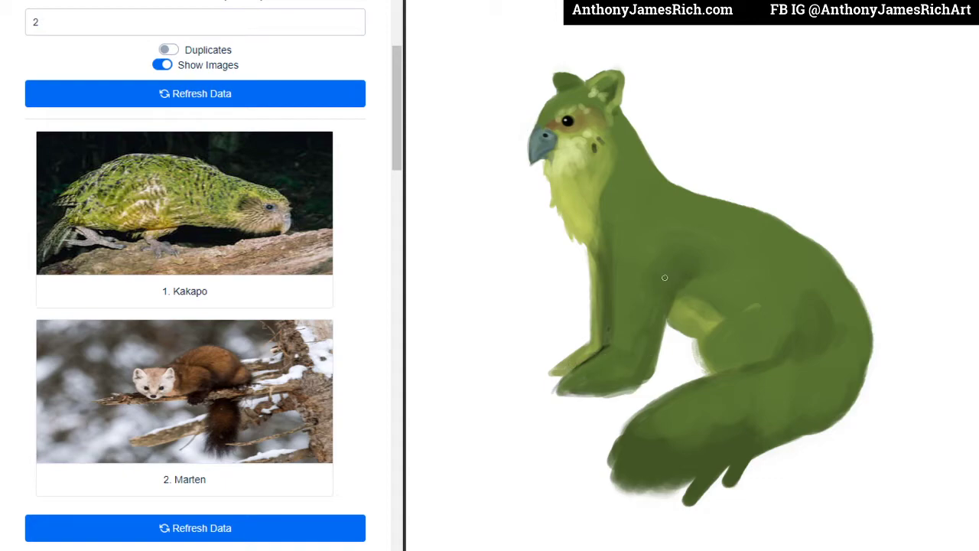
# Step: Sample a lighter yellow-green from the chest and add highlights to the chest and front paw
pyautogui.keyDown('alt'); pyautogui.click(587, 218); pyautogui.keyUp('alt')
pyautogui.moveTo(595, 239)
pyautogui.mouseDown()
pyautogui.moveTo(610, 267)
pyautogui.moveTo(601, 234)
pyautogui.mouseUp()
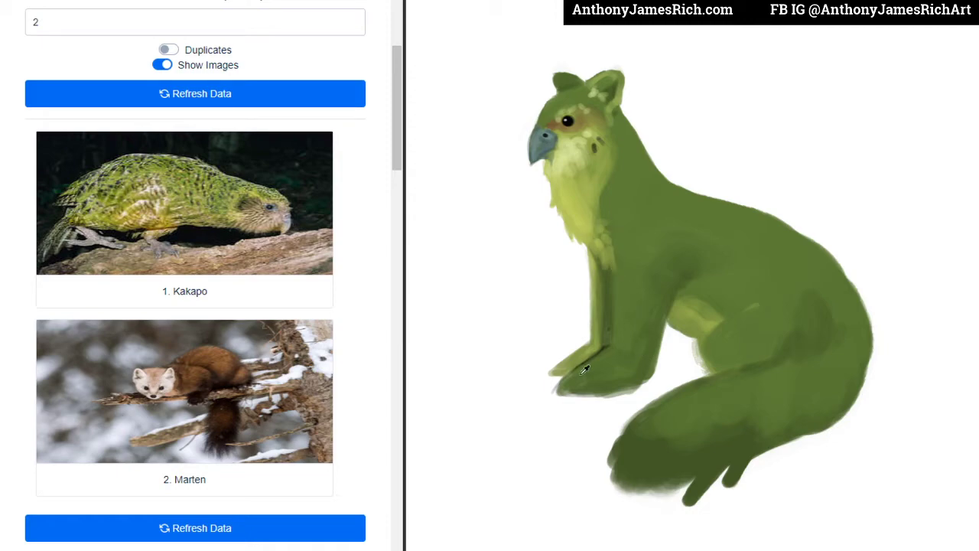
pyautogui.moveTo(573, 371)
pyautogui.mouseDown()
pyautogui.moveTo(563, 381)
pyautogui.moveTo(579, 361)
pyautogui.mouseUp()
pyautogui.moveTo(579, 368); pyautogui.dragTo(606, 346)
# Step: Undo a stray leg stroke, then paint fine light-yellow fur strokes on the throat, chest and hind-leg patch
pyautogui.moveTo(638, 363); pyautogui.dragTo(641, 346)
pyautogui.hotkey('ctrl', 'z')
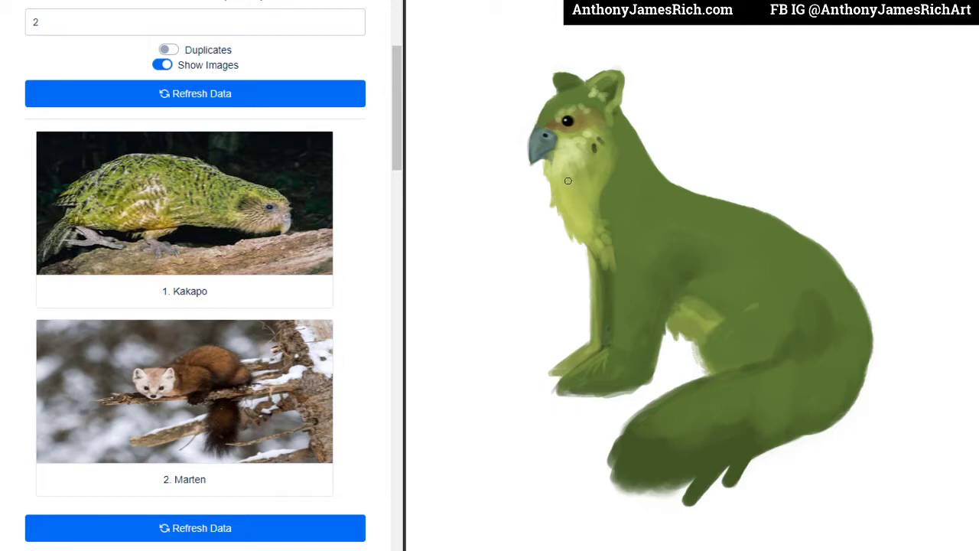
pyautogui.moveTo(567, 181); pyautogui.dragTo(585, 203)
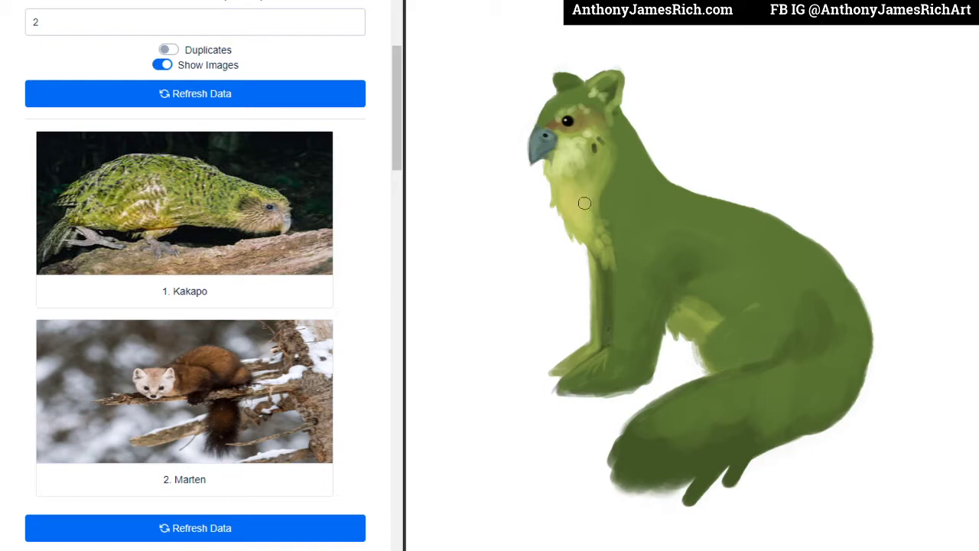
pyautogui.press('[')
pyautogui.press('[')
pyautogui.press('[')
pyautogui.moveTo(586, 233)
pyautogui.mouseDown()
pyautogui.moveTo(609, 254)
pyautogui.moveTo(604, 237)
pyautogui.moveTo(606, 259)
pyautogui.mouseUp()
pyautogui.moveTo(669, 320); pyautogui.dragTo(693, 329)
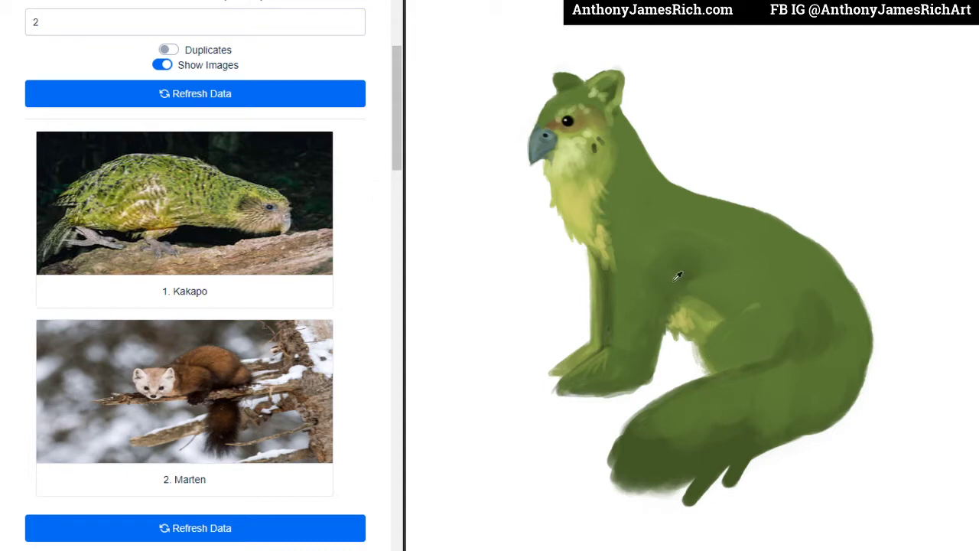
# Step: Paint green over the hind-leg patch edge and fill the light gap below the hind leg
pyautogui.press(']')
pyautogui.moveTo(728, 331); pyautogui.dragTo(709, 324)
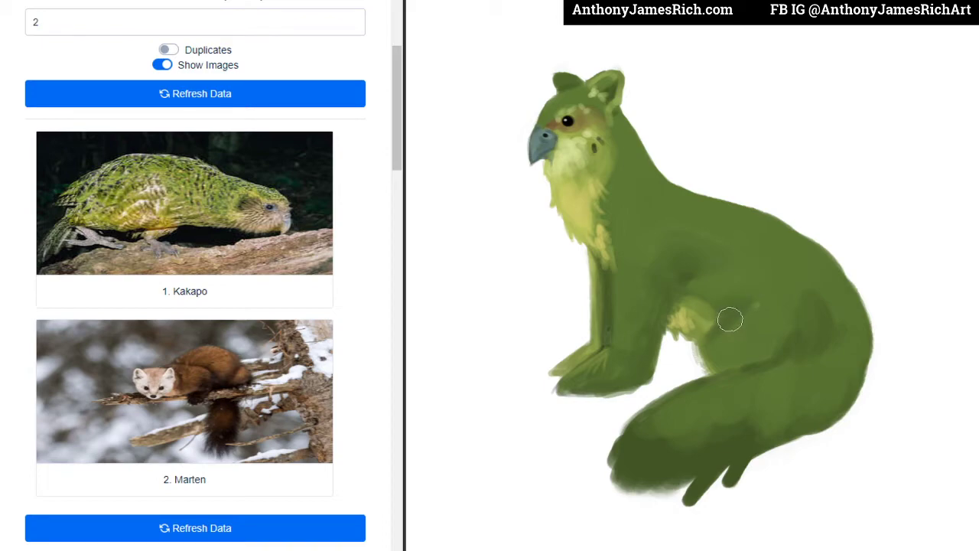
pyautogui.press('[')
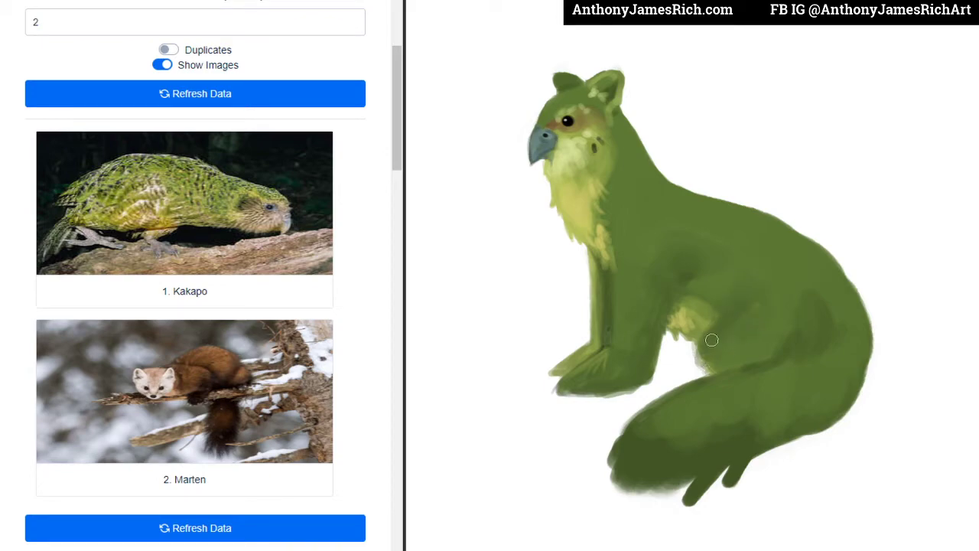
pyautogui.moveTo(706, 354); pyautogui.dragTo(706, 369)
pyautogui.press(']')
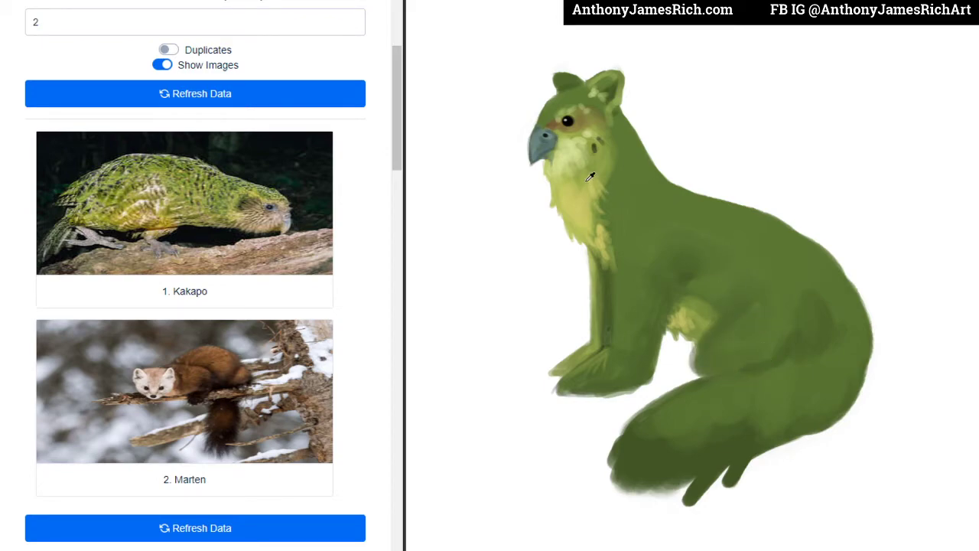
pyautogui.press('[')
pyautogui.press('[')
pyautogui.moveTo(765, 376)
pyautogui.mouseDown()
pyautogui.moveTo(796, 343)
pyautogui.moveTo(705, 382)
pyautogui.mouseUp()
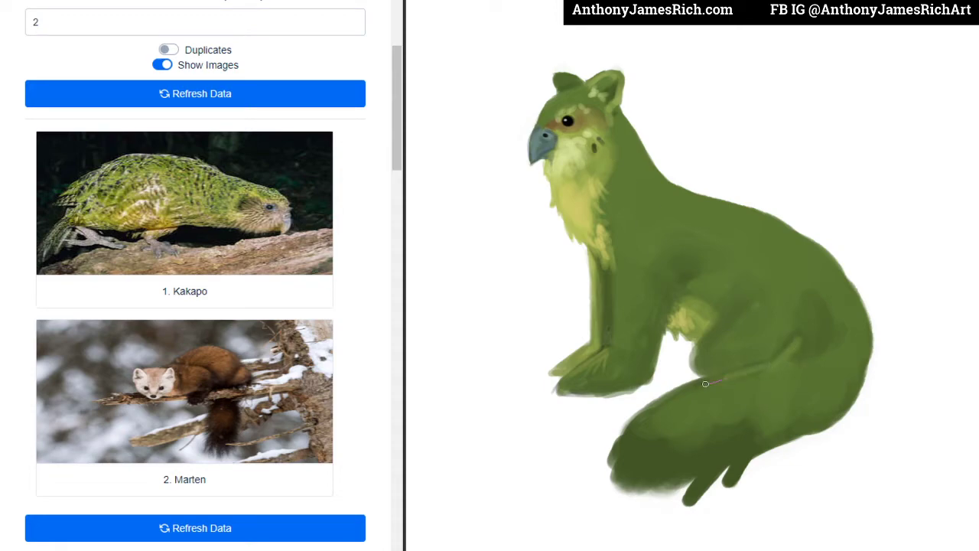
# Step: Sample the tail's green and darken the tail's upper and lower edges and the body's right edge
pyautogui.keyDown('alt'); pyautogui.click(659, 442); pyautogui.keyUp('alt')
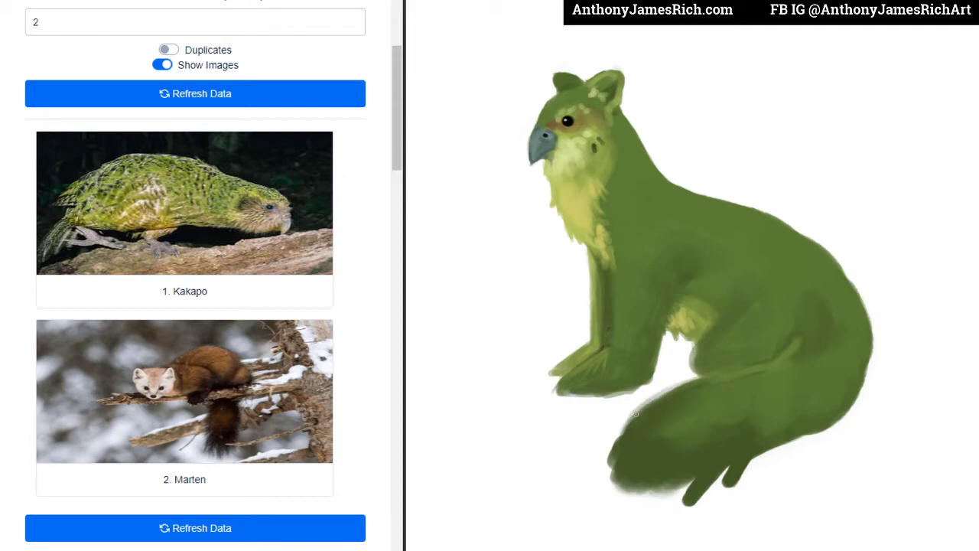
pyautogui.moveTo(649, 406); pyautogui.dragTo(612, 442)
pyautogui.moveTo(674, 391); pyautogui.dragTo(644, 405)
pyautogui.moveTo(654, 483); pyautogui.dragTo(693, 485)
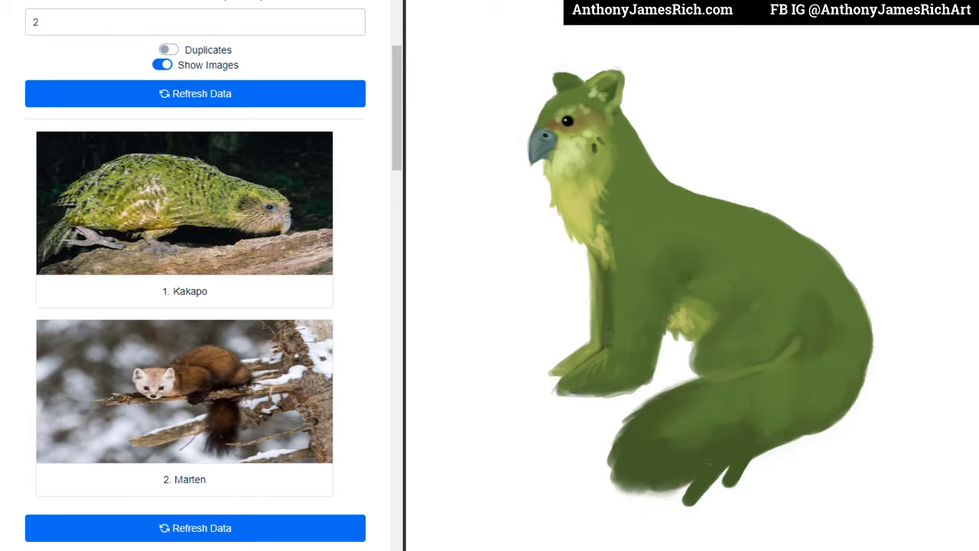
pyautogui.moveTo(768, 450)
pyautogui.mouseDown()
pyautogui.moveTo(735, 478)
pyautogui.moveTo(776, 438)
pyautogui.moveTo(817, 430)
pyautogui.moveTo(863, 393)
pyautogui.moveTo(868, 358)
pyautogui.mouseUp()
pyautogui.moveTo(852, 402)
pyautogui.mouseDown()
pyautogui.moveTo(871, 354)
pyautogui.moveTo(863, 328)
pyautogui.mouseUp()
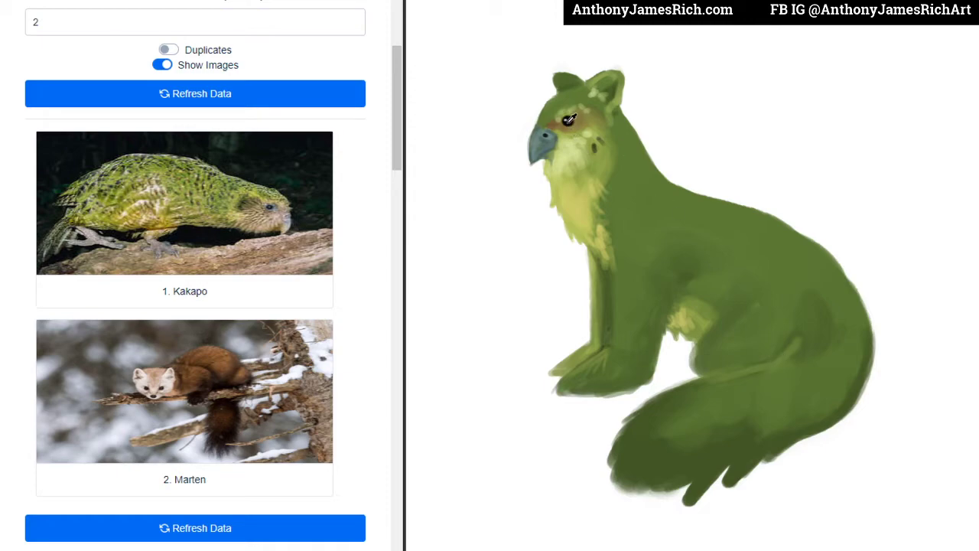
pyautogui.moveTo(794, 343)
pyautogui.mouseDown()
pyautogui.moveTo(785, 350)
pyautogui.moveTo(800, 335)
pyautogui.moveTo(715, 359)
pyautogui.moveTo(763, 295)
pyautogui.mouseUp()
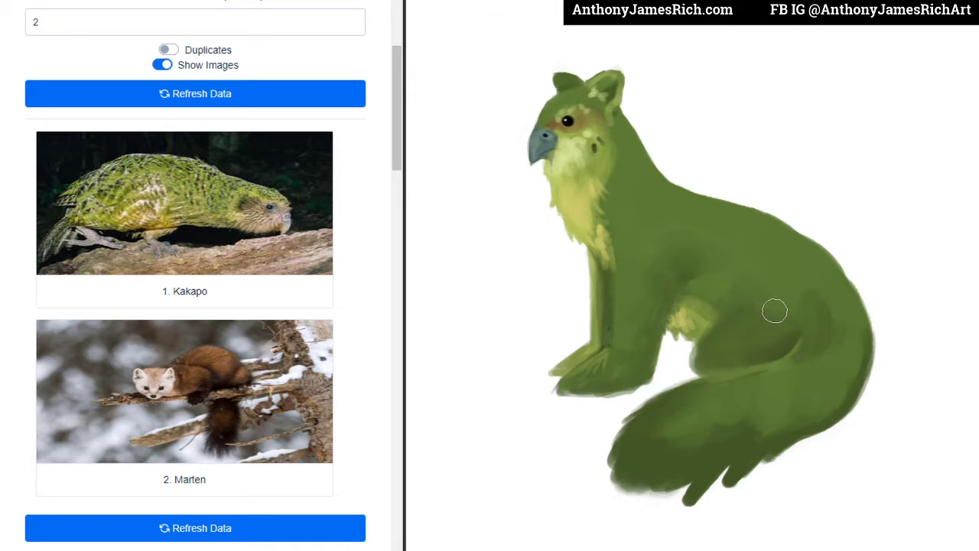
# Step: With a smaller brush, blend the back outline into the tail and add a lighter green tail streak
pyautogui.press('[')
pyautogui.press('[')
pyautogui.press('[')
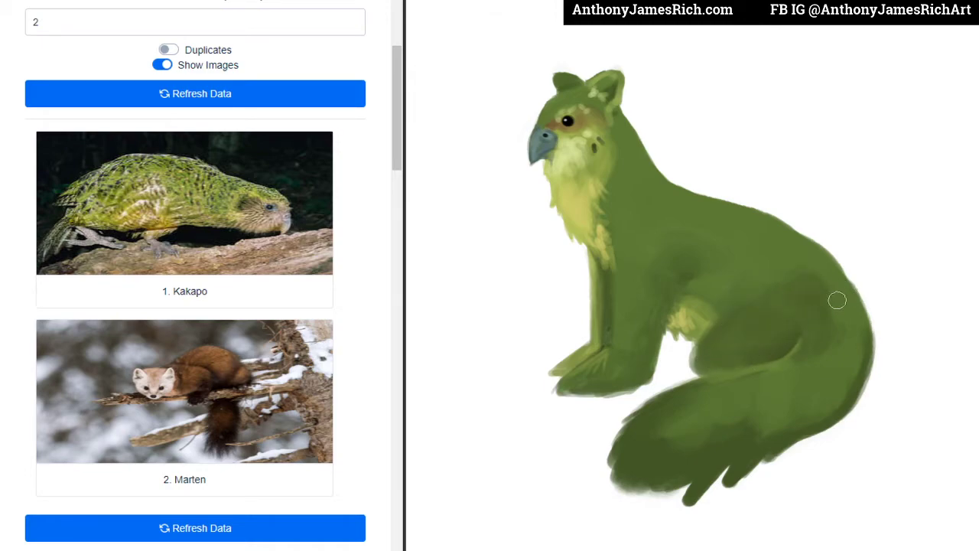
pyautogui.moveTo(776, 225); pyautogui.dragTo(827, 269)
pyautogui.moveTo(805, 223); pyautogui.dragTo(680, 177)
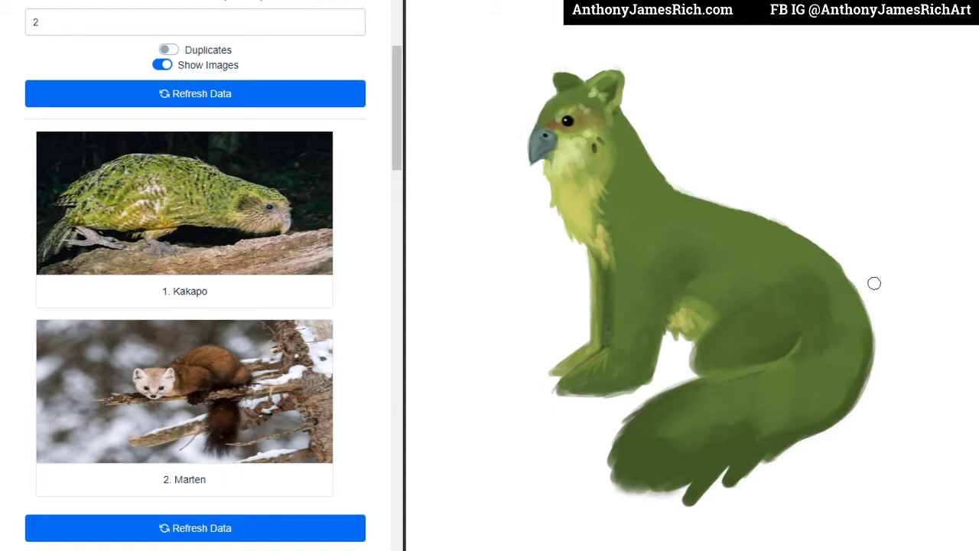
pyautogui.moveTo(841, 286); pyautogui.dragTo(829, 257)
pyautogui.moveTo(734, 473); pyautogui.dragTo(769, 434)
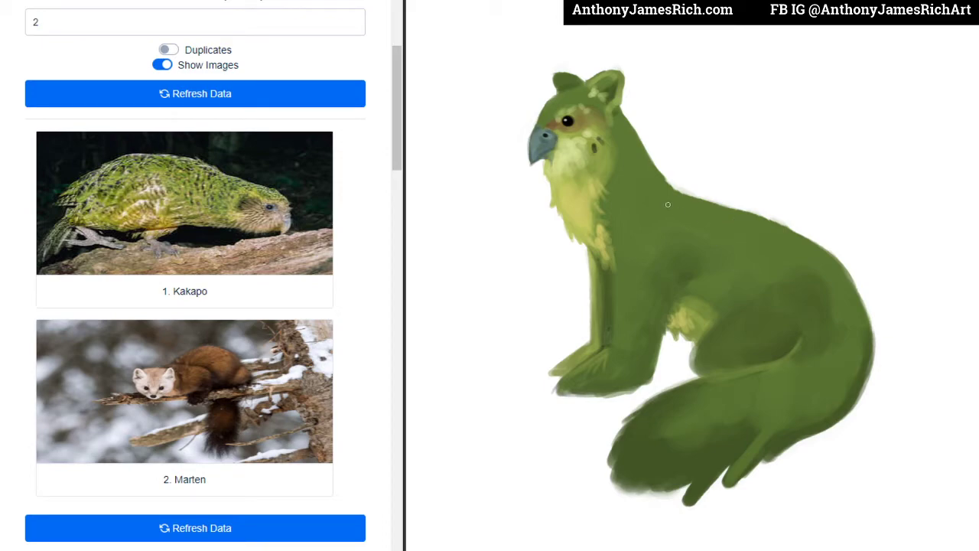
# Step: Paint short dark stripe markings on the neck, across the back, and on the tail
pyautogui.moveTo(658, 189)
pyautogui.mouseDown()
pyautogui.moveTo(664, 177)
pyautogui.moveTo(648, 169)
pyautogui.moveTo(639, 182)
pyautogui.moveTo(628, 160)
pyautogui.moveTo(621, 111)
pyautogui.mouseUp()
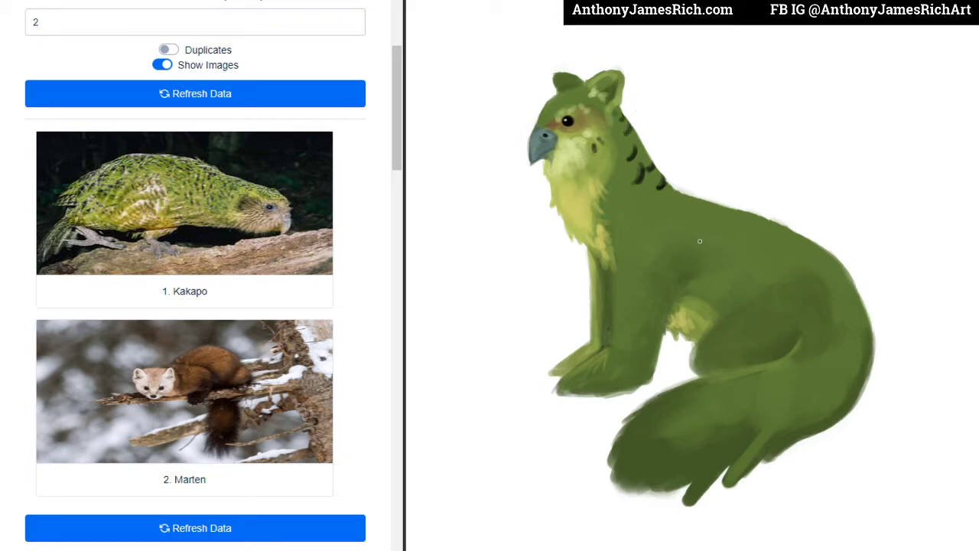
pyautogui.moveTo(699, 232)
pyautogui.mouseDown()
pyautogui.moveTo(698, 246)
pyautogui.moveTo(687, 239)
pyautogui.moveTo(696, 196)
pyautogui.moveTo(678, 189)
pyautogui.mouseUp()
pyautogui.moveTo(725, 481); pyautogui.dragTo(771, 428)
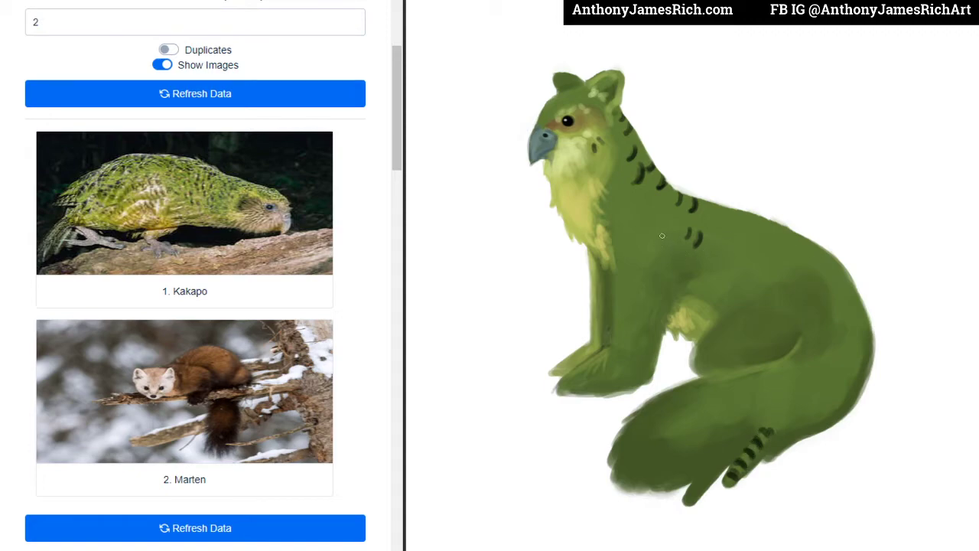
pyautogui.moveTo(658, 237)
pyautogui.mouseDown()
pyautogui.moveTo(672, 208)
pyautogui.moveTo(691, 204)
pyautogui.moveTo(709, 218)
pyautogui.moveTo(724, 201)
pyautogui.mouseUp()
pyautogui.moveTo(718, 237)
pyautogui.mouseDown()
pyautogui.moveTo(733, 213)
pyautogui.moveTo(747, 213)
pyautogui.mouseUp()
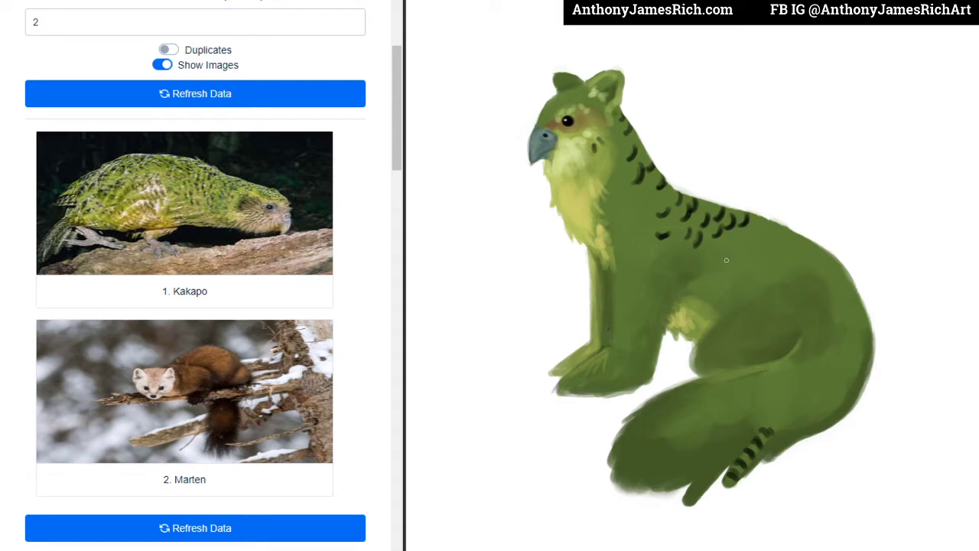
# Step: Extend the dark stripes toward the rear of the back and add dark bands across the tail tip
pyautogui.moveTo(724, 263)
pyautogui.mouseDown()
pyautogui.moveTo(733, 232)
pyautogui.moveTo(765, 217)
pyautogui.mouseUp()
pyautogui.moveTo(767, 273)
pyautogui.mouseDown()
pyautogui.moveTo(771, 244)
pyautogui.moveTo(796, 236)
pyautogui.mouseUp()
pyautogui.moveTo(797, 274); pyautogui.dragTo(802, 261)
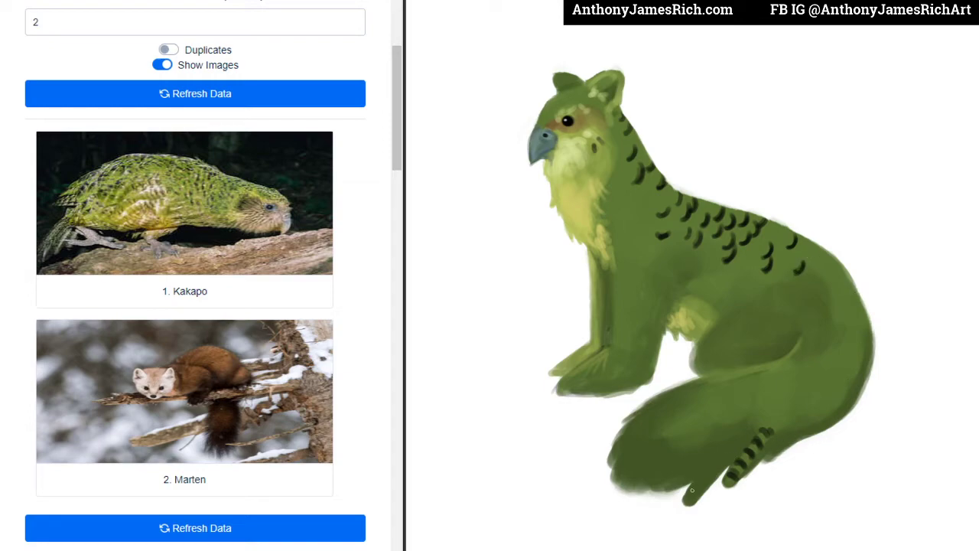
pyautogui.moveTo(687, 498); pyautogui.dragTo(756, 411)
pyautogui.moveTo(748, 422); pyautogui.dragTo(771, 406)
# Step: Add dark feather marks on the haunch and dark speckles across the top of the head
pyautogui.click(804, 348)
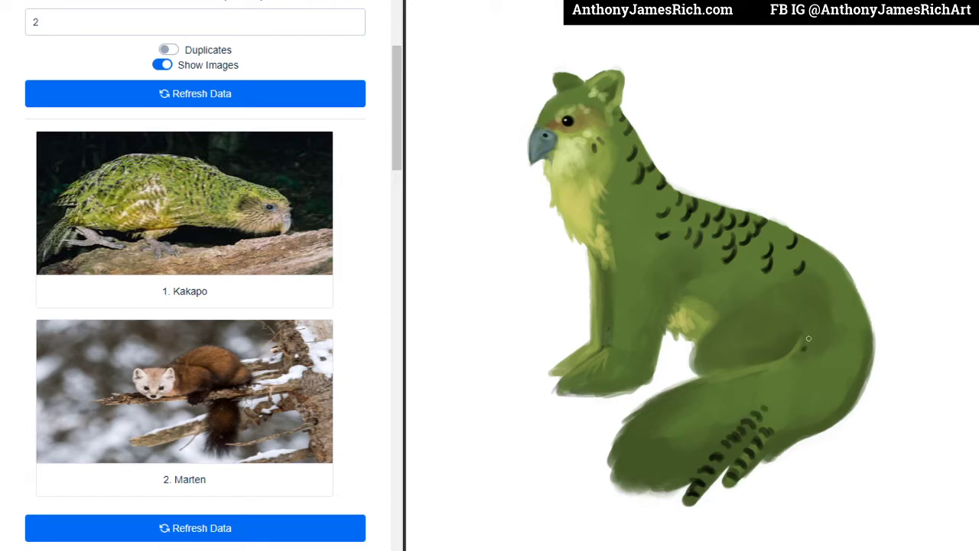
pyautogui.moveTo(807, 333)
pyautogui.mouseDown()
pyautogui.moveTo(838, 317)
pyautogui.moveTo(849, 283)
pyautogui.moveTo(832, 280)
pyautogui.moveTo(833, 256)
pyautogui.mouseUp()
pyautogui.moveTo(820, 263); pyautogui.dragTo(834, 252)
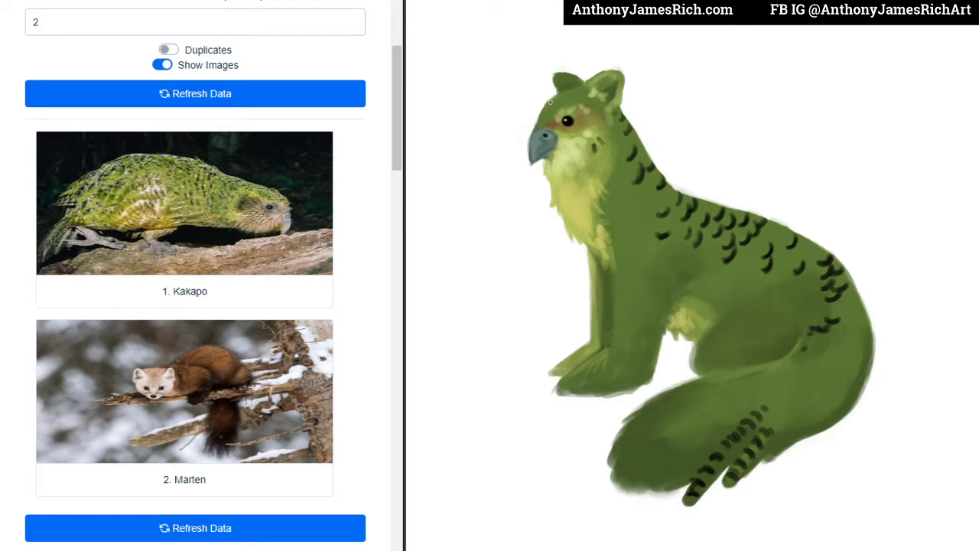
pyautogui.moveTo(550, 102)
pyautogui.mouseDown()
pyautogui.moveTo(570, 90)
pyautogui.moveTo(584, 96)
pyautogui.moveTo(586, 83)
pyautogui.mouseUp()
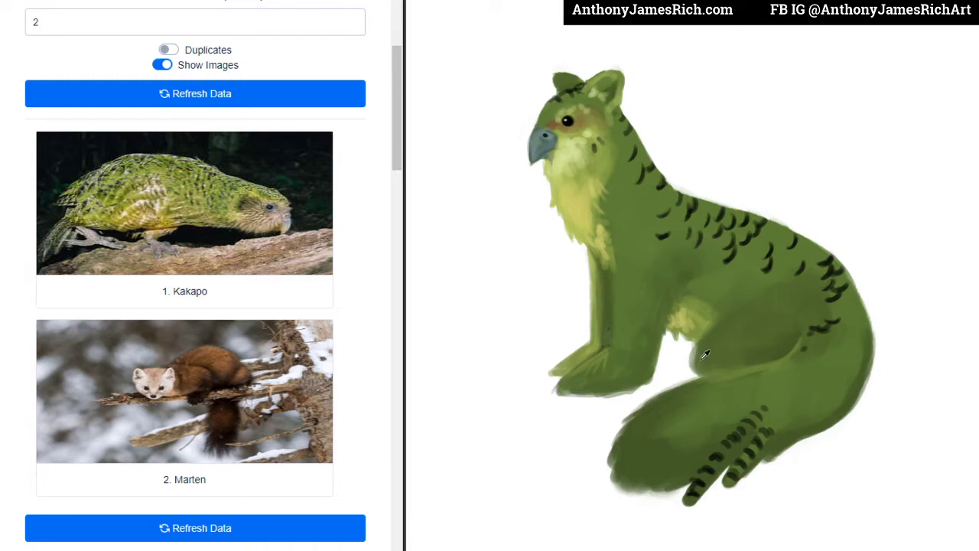
# Step: Darken the notch between front leg and haunch, then brush light green highlights onto the neck and body
pyautogui.moveTo(695, 369); pyautogui.dragTo(704, 366)
pyautogui.moveTo(681, 284)
pyautogui.mouseDown()
pyautogui.moveTo(691, 274)
pyautogui.moveTo(699, 292)
pyautogui.moveTo(727, 299)
pyautogui.mouseUp()
pyautogui.moveTo(630, 195)
pyautogui.mouseDown()
pyautogui.moveTo(618, 188)
pyautogui.moveTo(623, 173)
pyautogui.moveTo(620, 203)
pyautogui.moveTo(637, 214)
pyautogui.moveTo(649, 196)
pyautogui.moveTo(666, 206)
pyautogui.moveTo(643, 228)
pyautogui.moveTo(687, 225)
pyautogui.moveTo(681, 208)
pyautogui.moveTo(681, 235)
pyautogui.moveTo(672, 221)
pyautogui.moveTo(688, 244)
pyautogui.moveTo(694, 227)
pyautogui.moveTo(716, 271)
pyautogui.moveTo(745, 252)
pyautogui.moveTo(746, 273)
pyautogui.moveTo(765, 282)
pyautogui.moveTo(782, 260)
pyautogui.moveTo(781, 282)
pyautogui.moveTo(738, 322)
pyautogui.mouseUp()
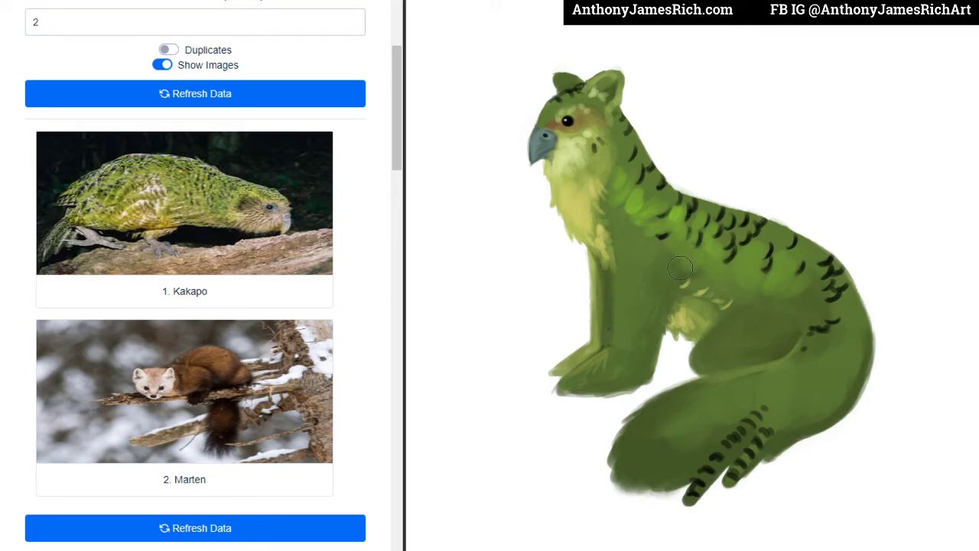
pyautogui.moveTo(689, 260)
pyautogui.mouseDown()
pyautogui.moveTo(642, 255)
pyautogui.moveTo(651, 255)
pyautogui.mouseUp()
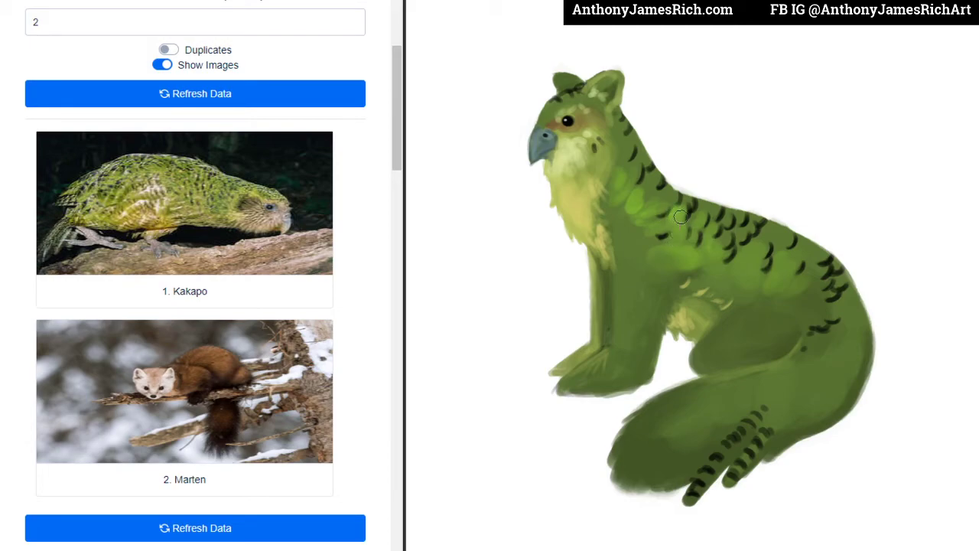
# Step: Blend the light shoulder and chest patches and brush light green onto the haunch and thigh
pyautogui.moveTo(665, 249)
pyautogui.mouseDown()
pyautogui.moveTo(634, 210)
pyautogui.moveTo(623, 169)
pyautogui.mouseUp()
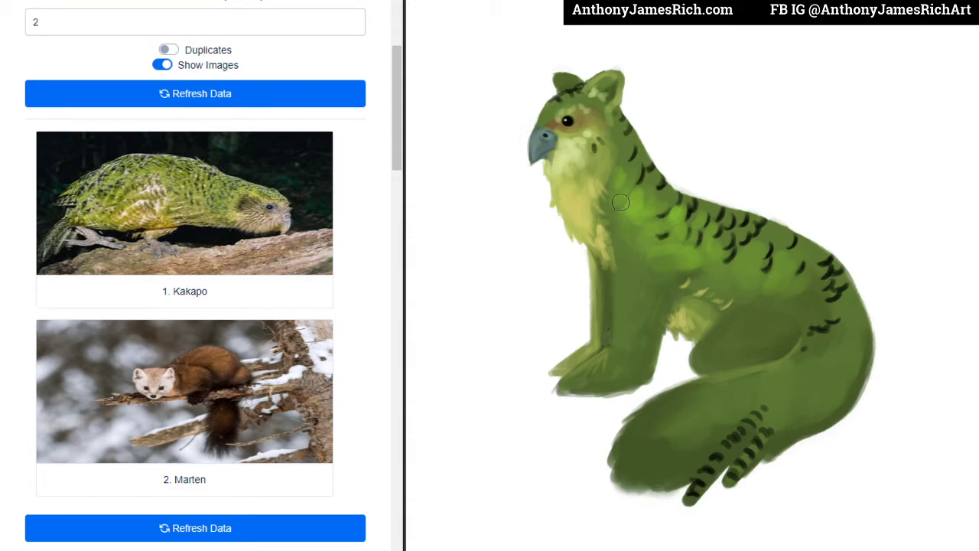
pyautogui.moveTo(763, 306)
pyautogui.mouseDown()
pyautogui.moveTo(734, 313)
pyautogui.moveTo(749, 324)
pyautogui.moveTo(715, 344)
pyautogui.moveTo(733, 314)
pyautogui.moveTo(692, 364)
pyautogui.moveTo(758, 313)
pyautogui.moveTo(745, 319)
pyautogui.mouseUp()
pyautogui.press(']')
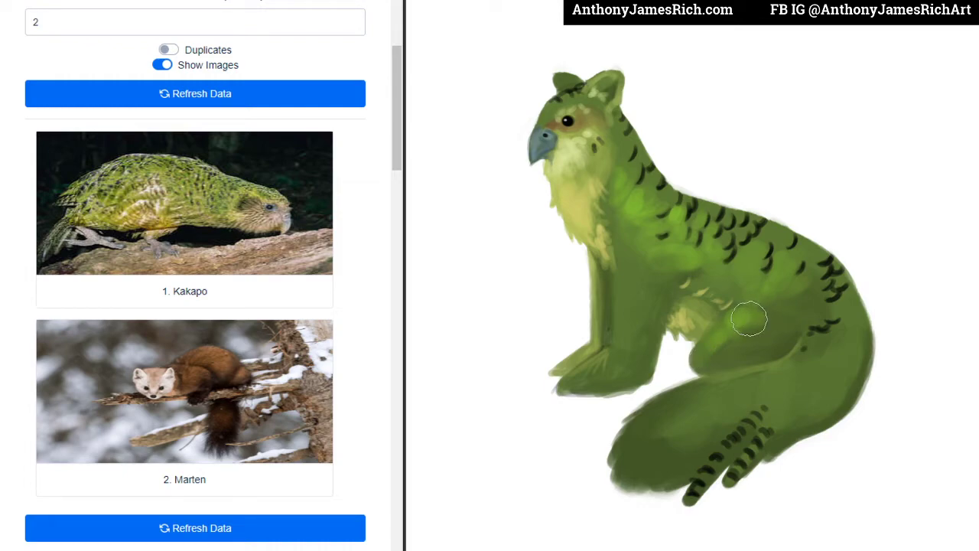
pyautogui.press('[')
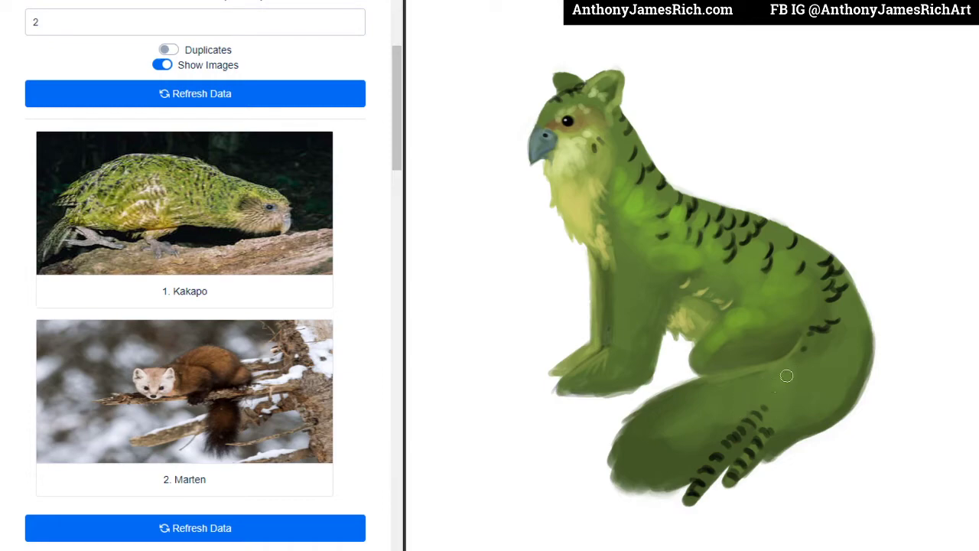
pyautogui.press('[')
pyautogui.press('[')
pyautogui.press('[')
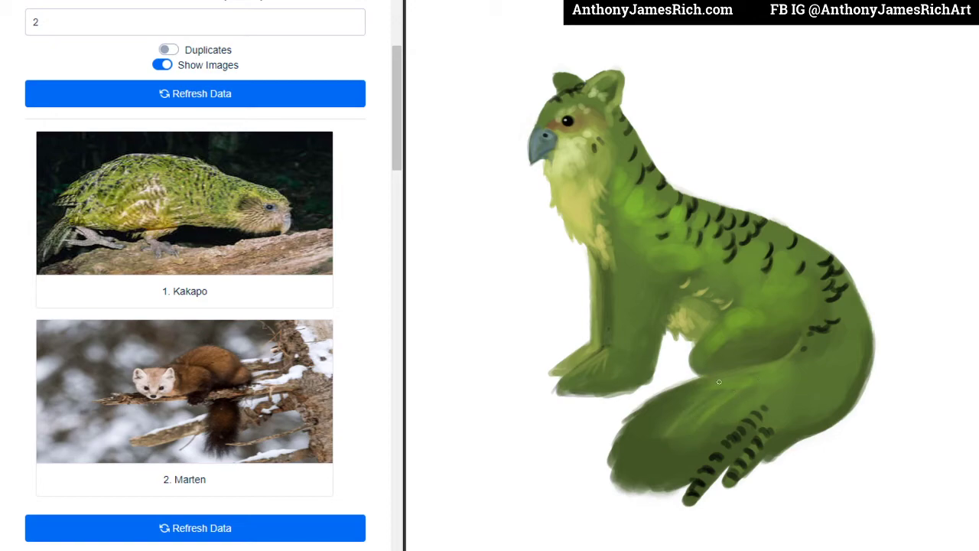
# Step: Paint light green strokes along the upper tail and a faint dark stroke on the haunch
pyautogui.moveTo(719, 381)
pyautogui.mouseDown()
pyautogui.moveTo(635, 436)
pyautogui.moveTo(719, 391)
pyautogui.moveTo(661, 407)
pyautogui.moveTo(712, 384)
pyautogui.mouseUp()
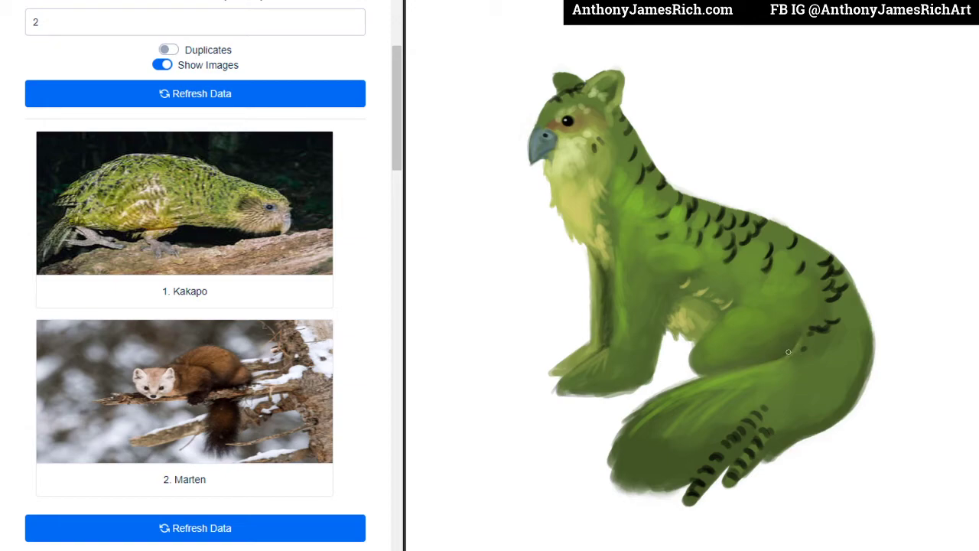
pyautogui.moveTo(788, 352); pyautogui.dragTo(812, 331)
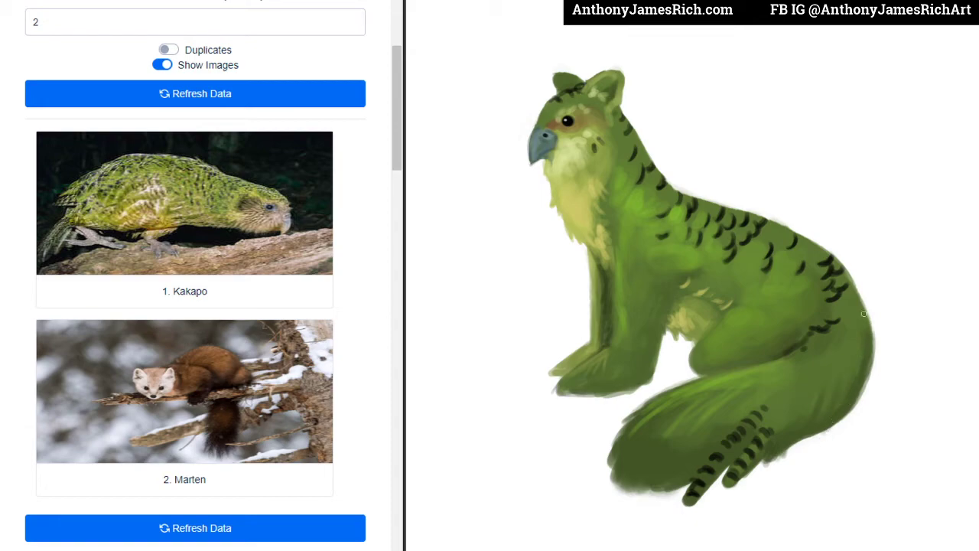
# Step: Darken the haunch's right and lower-right edges and the notch beside the front leg with dark green
pyautogui.moveTo(856, 294); pyautogui.dragTo(870, 354)
pyautogui.moveTo(840, 403); pyautogui.dragTo(869, 336)
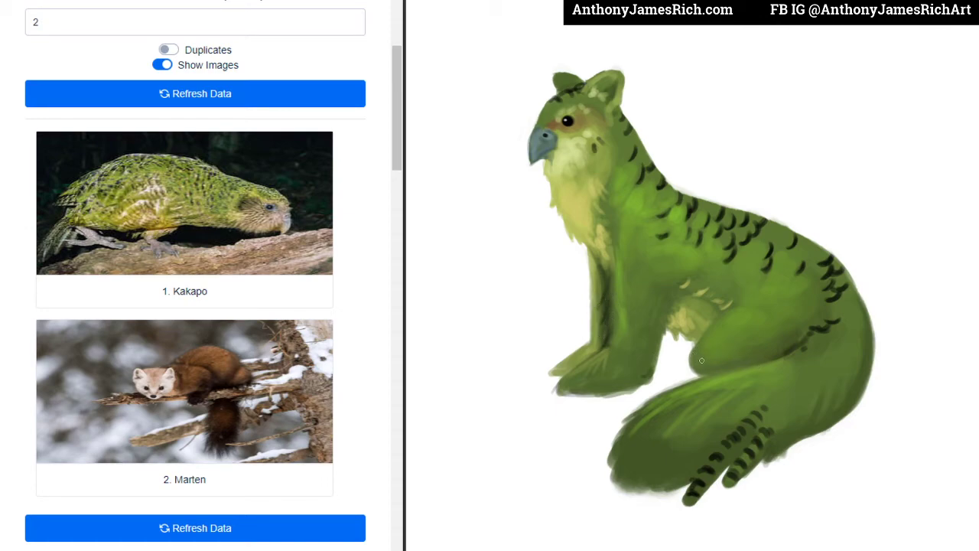
pyautogui.moveTo(693, 353); pyautogui.dragTo(697, 373)
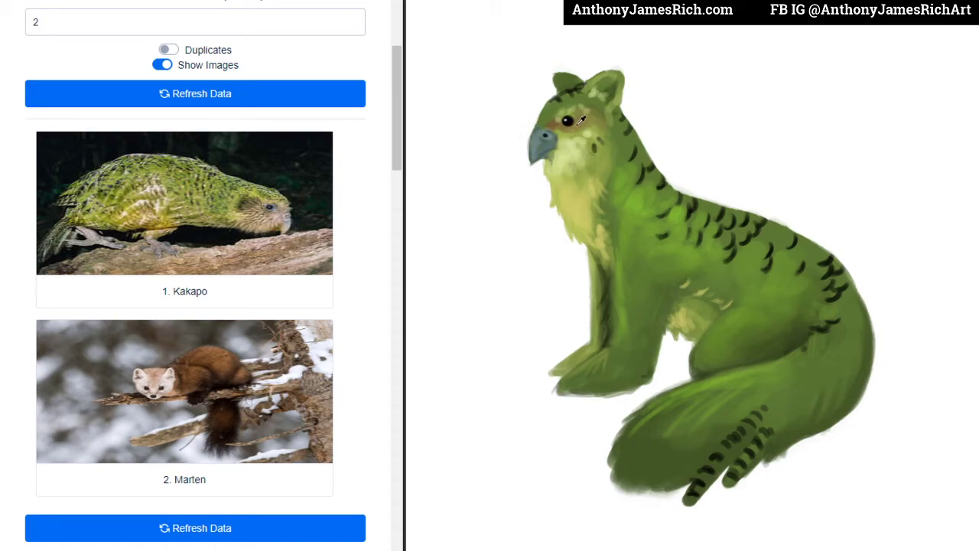
# Step: Dab light paint beside the eye and add a small dark scale marking on the back
pyautogui.moveTo(592, 137); pyautogui.dragTo(560, 160)
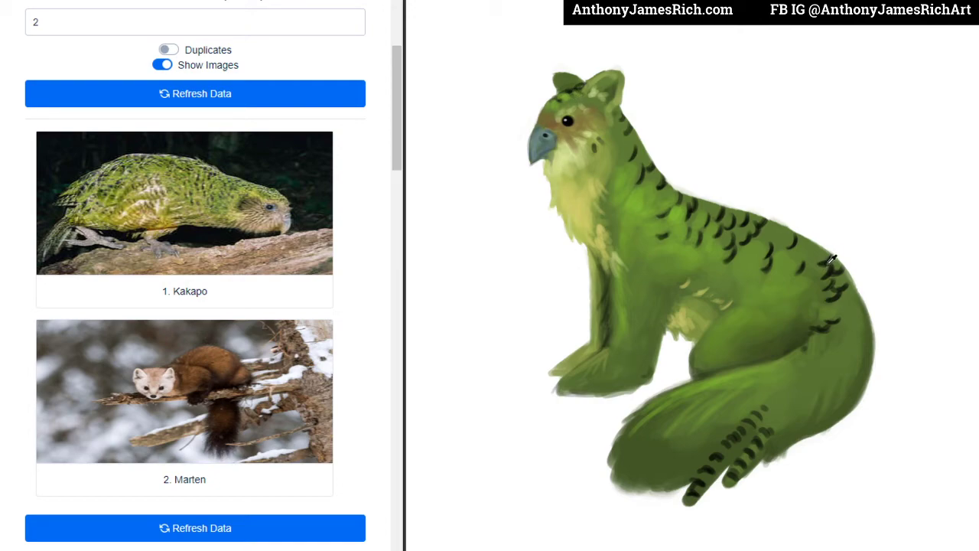
pyautogui.moveTo(833, 266); pyautogui.dragTo(830, 257)
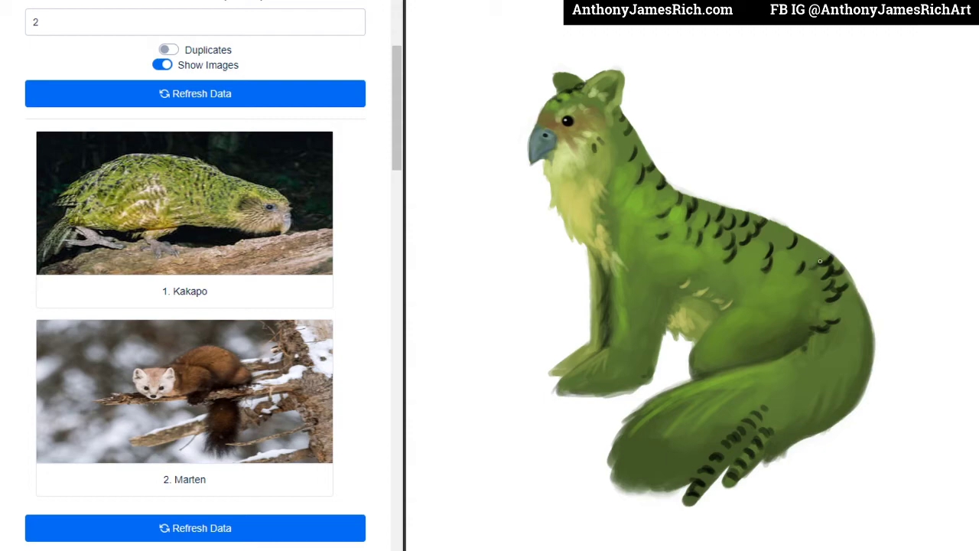
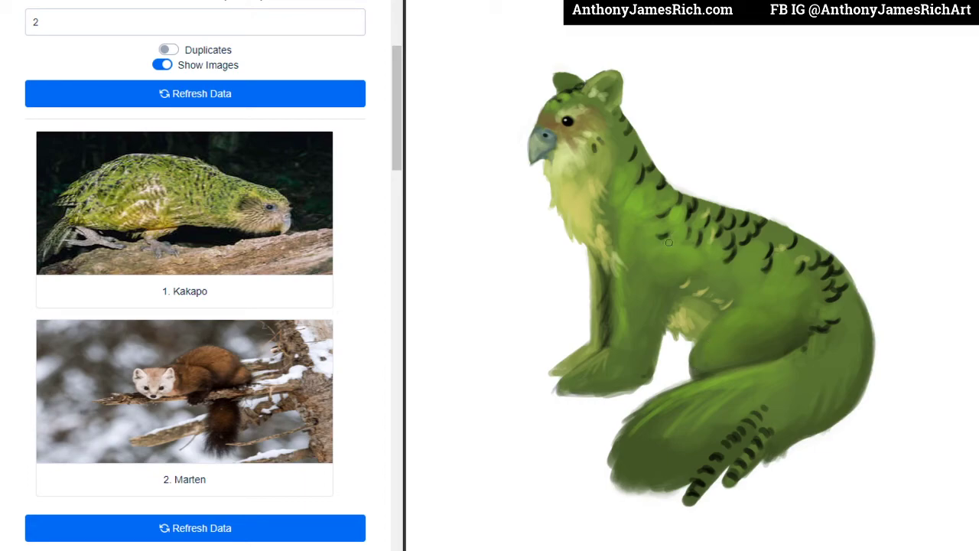
# Step: Brush lighter green onto the chest, a dark dab inside the right ear, and a light patch between the ears
pyautogui.moveTo(657, 250); pyautogui.dragTo(639, 264)
pyautogui.moveTo(605, 89)
pyautogui.mouseDown()
pyautogui.moveTo(613, 84)
pyautogui.moveTo(610, 101)
pyautogui.mouseUp()
pyautogui.moveTo(590, 86)
pyautogui.mouseDown()
pyautogui.moveTo(612, 71)
pyautogui.moveTo(601, 83)
pyautogui.mouseUp()
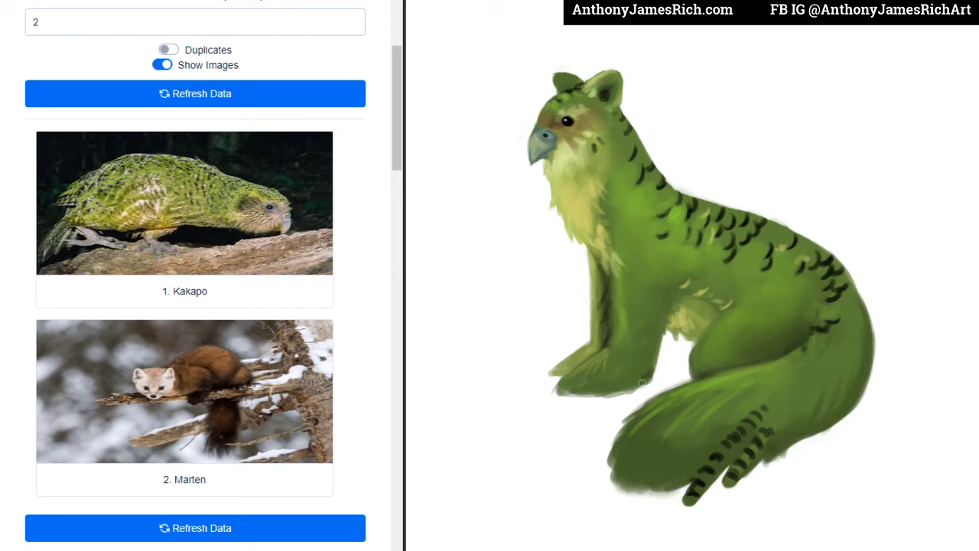
# Step: Paint dark green shading along the front feet's lower edges, tips and toes
pyautogui.moveTo(644, 380); pyautogui.dragTo(607, 396)
pyautogui.moveTo(635, 371); pyautogui.dragTo(617, 386)
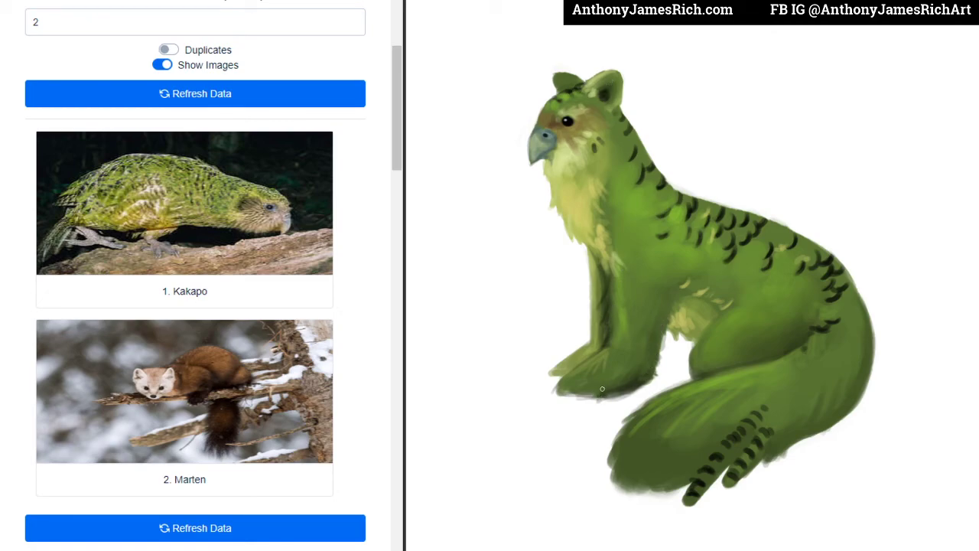
pyautogui.moveTo(582, 395); pyautogui.dragTo(569, 378)
pyautogui.moveTo(569, 378)
pyautogui.mouseDown()
pyautogui.moveTo(547, 375)
pyautogui.moveTo(568, 358)
pyautogui.moveTo(565, 366)
pyautogui.mouseUp()
pyautogui.moveTo(569, 369); pyautogui.dragTo(595, 341)
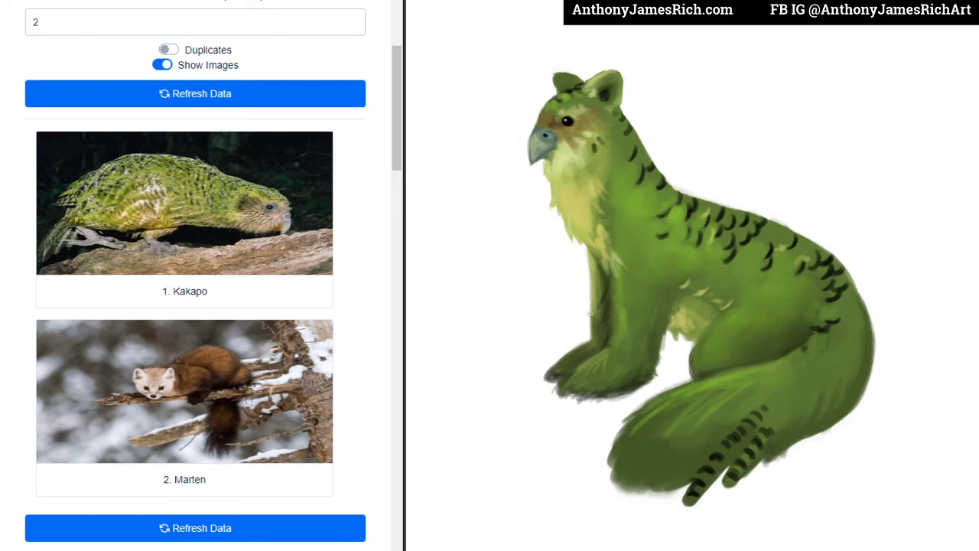
# Step: Darken the leg's front edge and soften the tail's left and lower-left edges with dark green strokes
pyautogui.moveTo(589, 313)
pyautogui.mouseDown()
pyautogui.moveTo(598, 291)
pyautogui.moveTo(584, 243)
pyautogui.mouseUp()
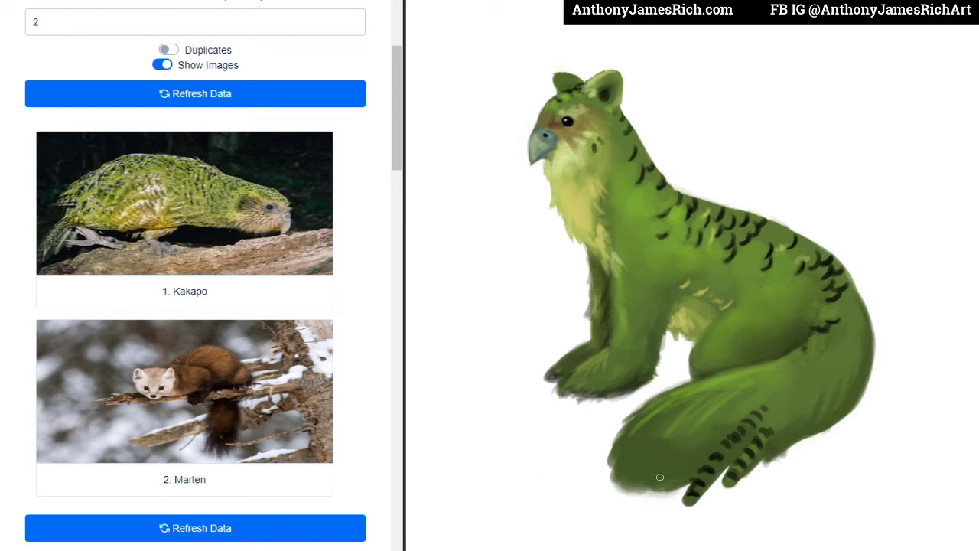
pyautogui.moveTo(624, 436); pyautogui.dragTo(609, 473)
pyautogui.moveTo(621, 430)
pyautogui.mouseDown()
pyautogui.moveTo(609, 480)
pyautogui.moveTo(612, 497)
pyautogui.moveTo(624, 495)
pyautogui.mouseUp()
pyautogui.moveTo(669, 462); pyautogui.dragTo(621, 501)
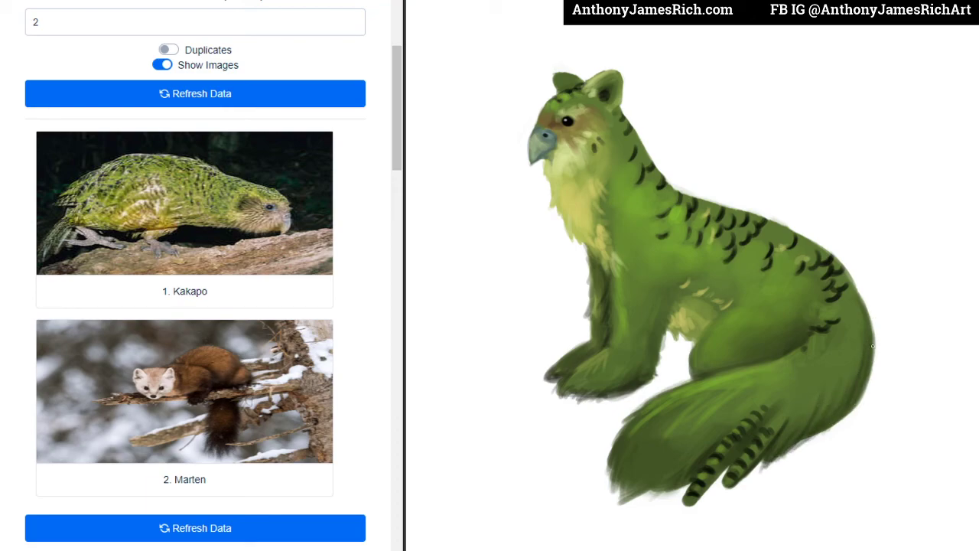
# Step: Brush dark green shading down the body's right edge and across the belly
pyautogui.moveTo(871, 336); pyautogui.dragTo(863, 407)
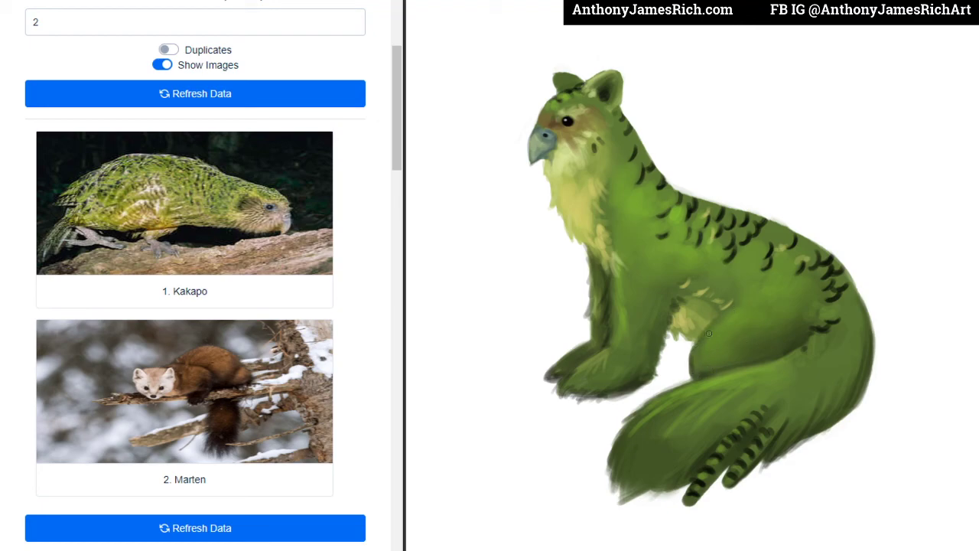
pyautogui.moveTo(720, 322)
pyautogui.mouseDown()
pyautogui.moveTo(756, 295)
pyautogui.moveTo(746, 305)
pyautogui.mouseUp()
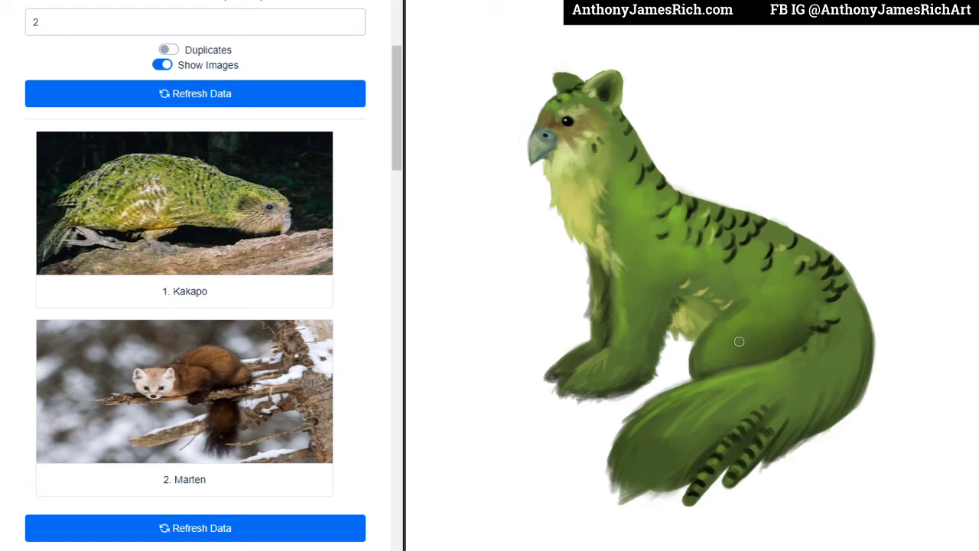